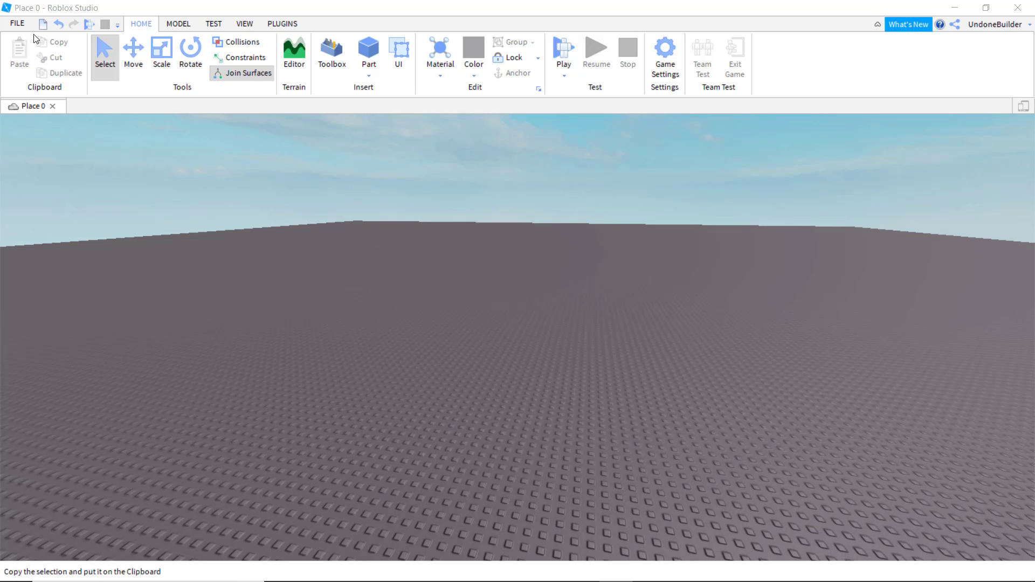
Set Theme to Dark on the Studio page of File > Settings and close the dialog
left_click(17, 23)
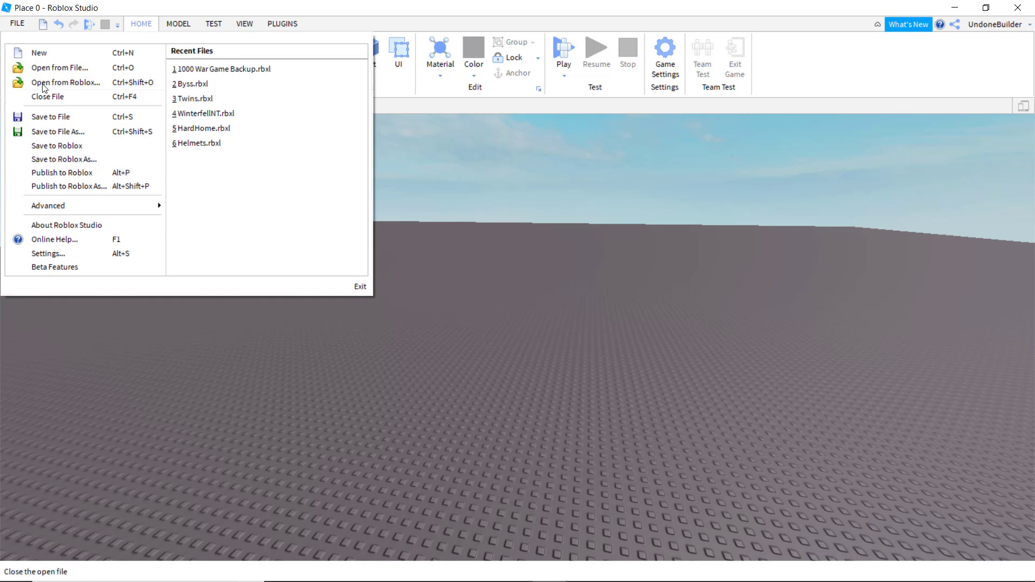
left_click(86, 252)
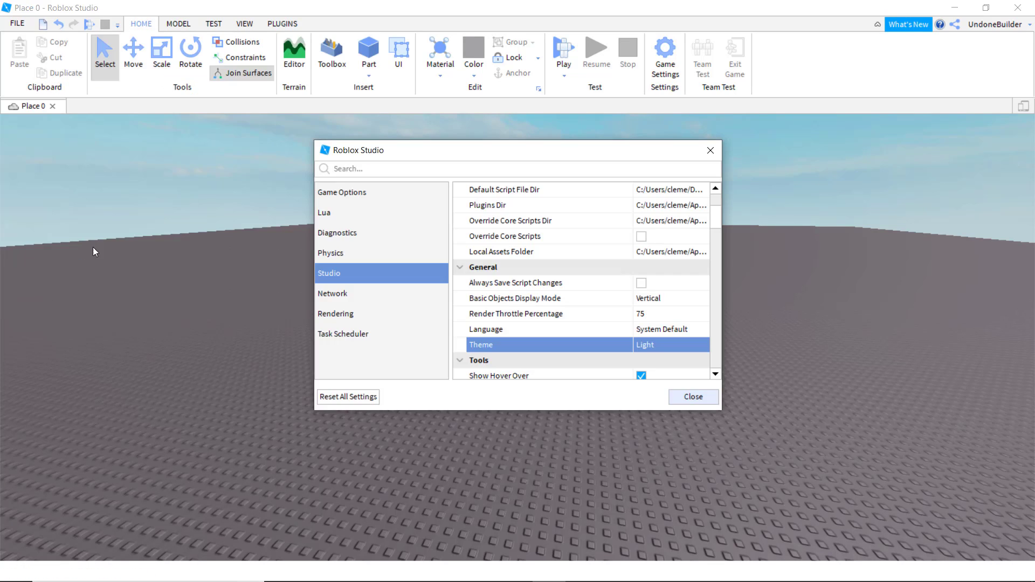
scroll(671, 289, "down", 1)
left_click(662, 298)
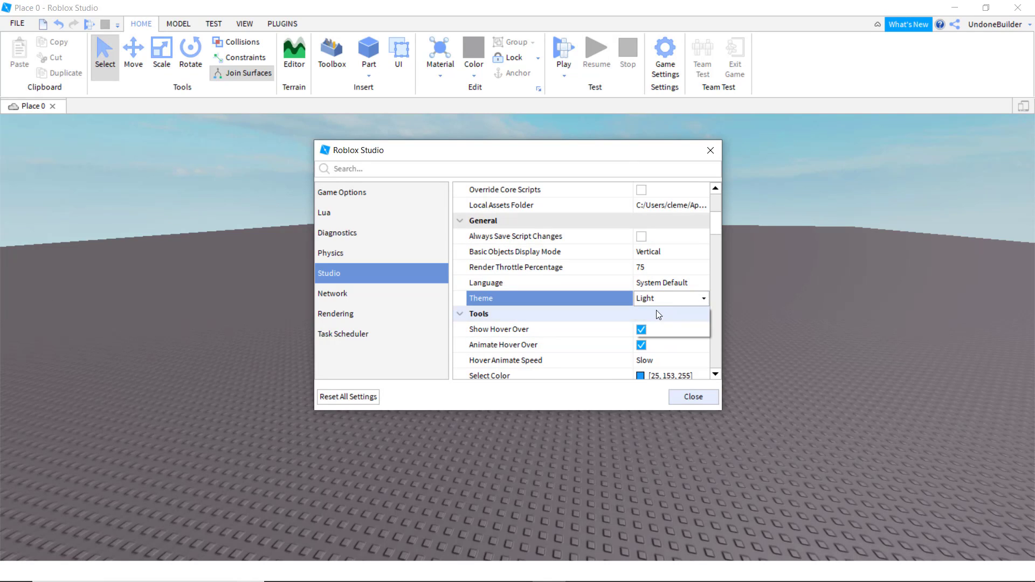
left_click(655, 302)
left_click(654, 323)
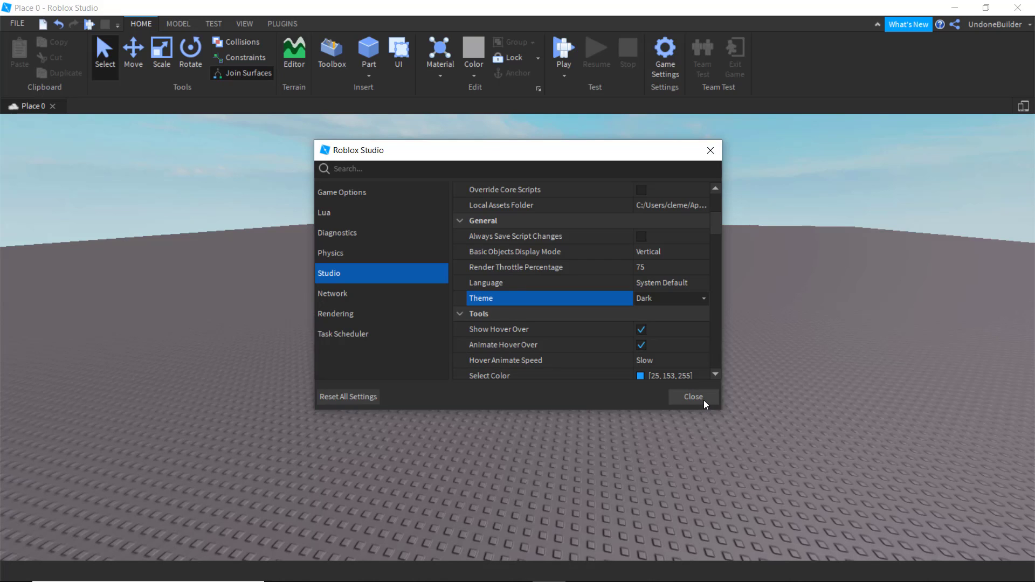
left_click(693, 397)
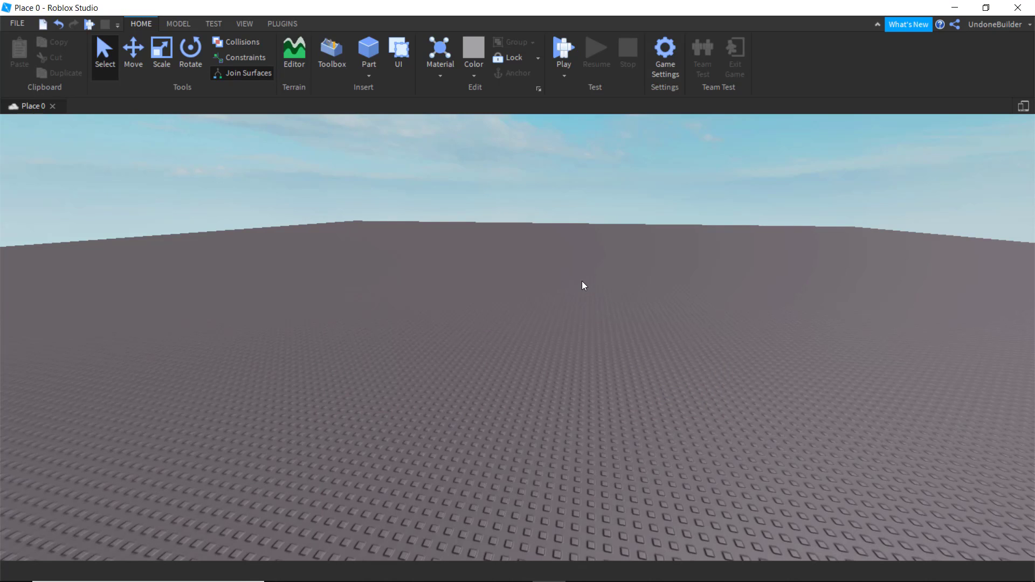
Show Explorer, Properties and the Command Bar from the VIEW ribbon, inspecting ReplicatedFirst's properties
left_click(245, 24)
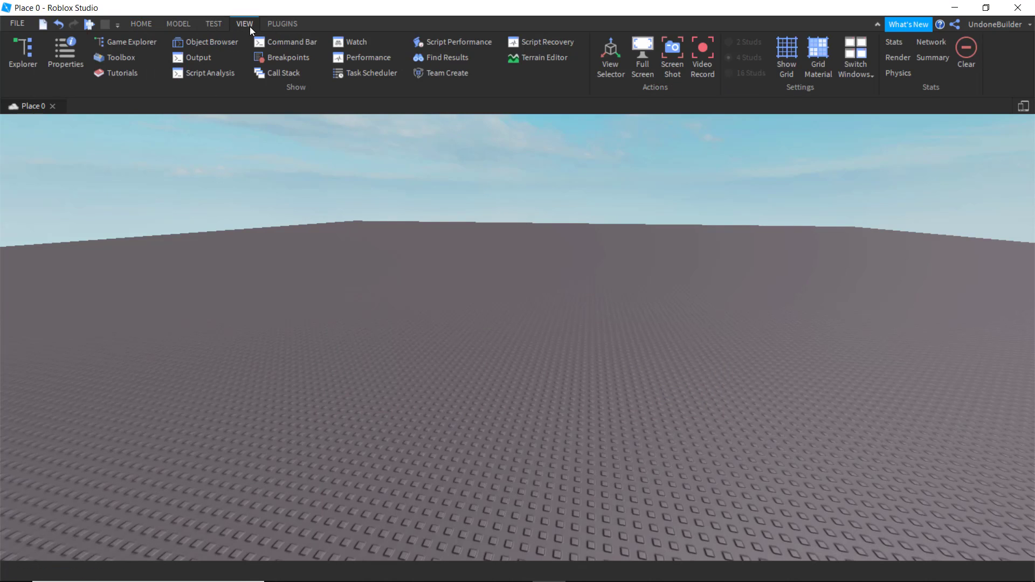
left_click(30, 59)
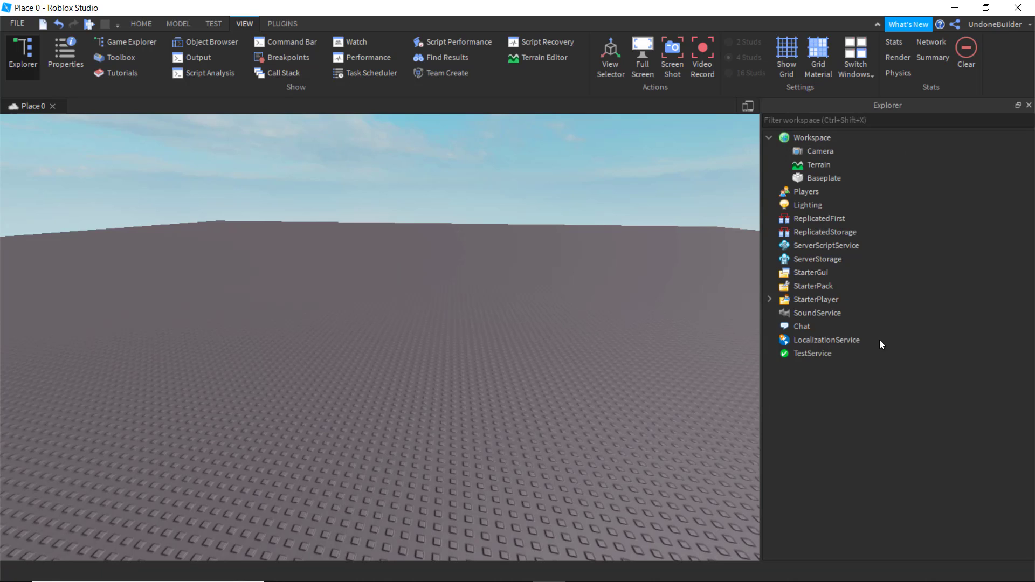
left_click(73, 68)
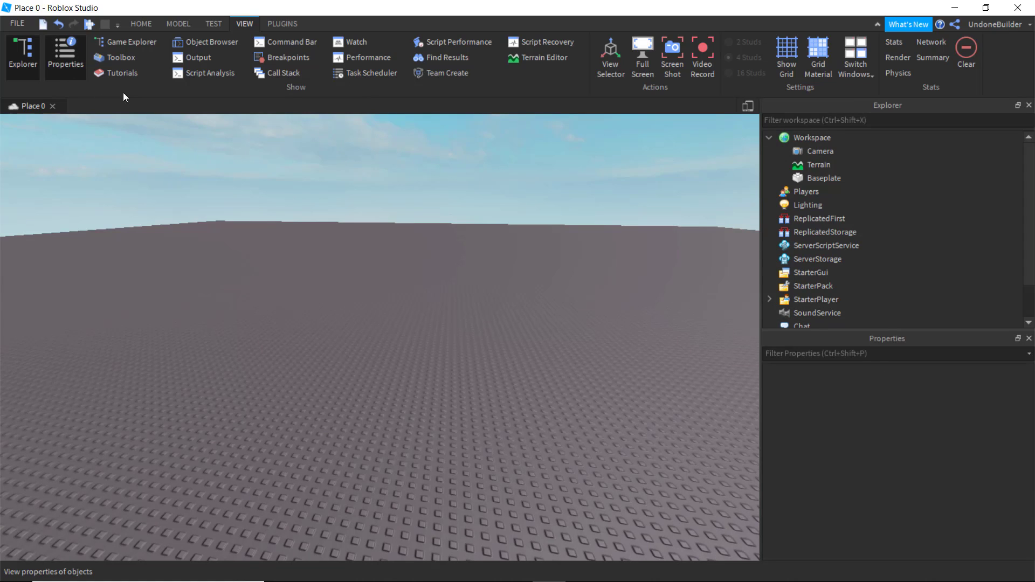
left_click(813, 219)
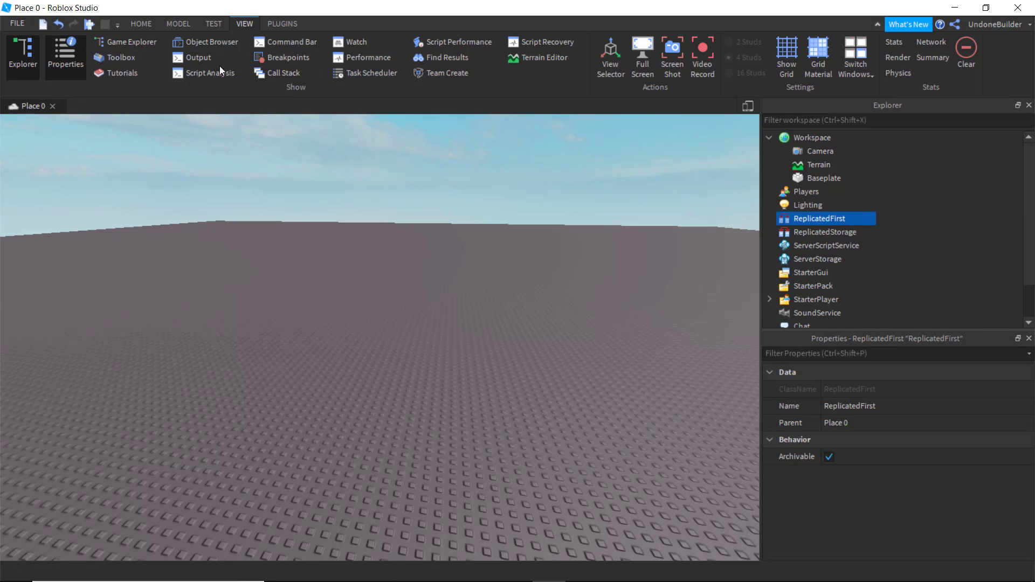
left_click(264, 46)
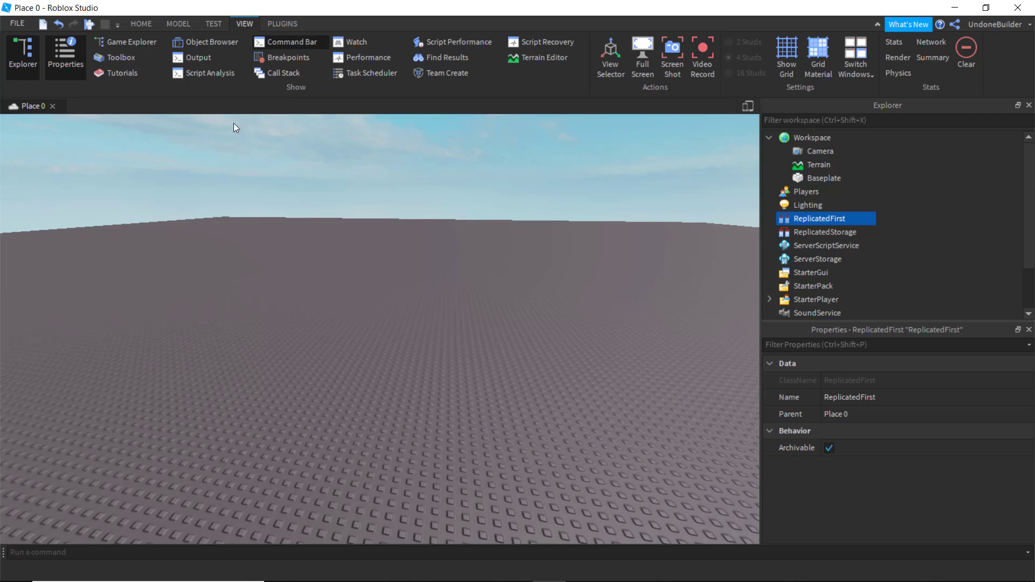
left_click(139, 24)
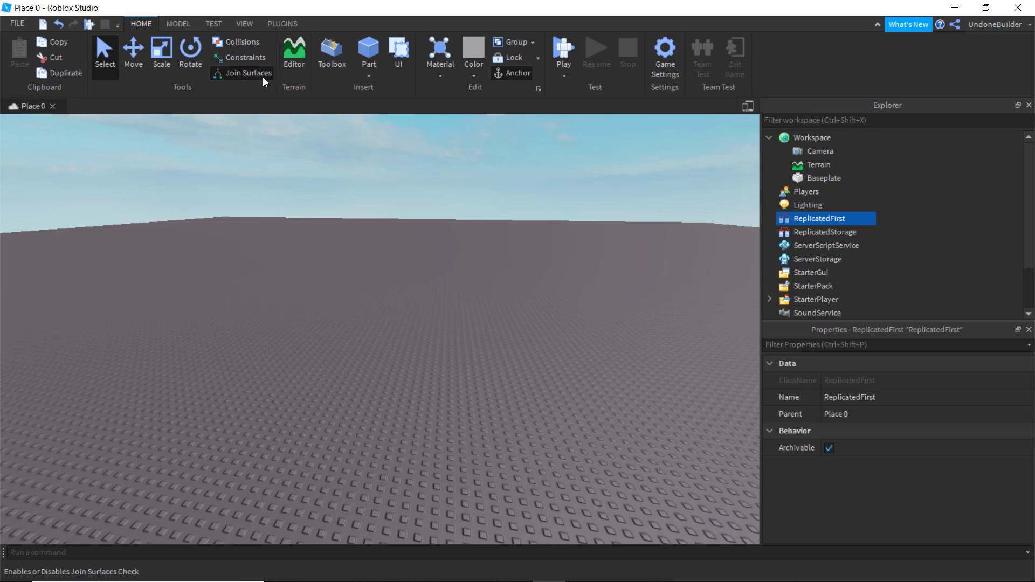
Insert a Part, drag it across the baseplate, and expand it in Explorer to reveal its Weld
left_click(372, 57)
scroll(398, 320, "up", 4)
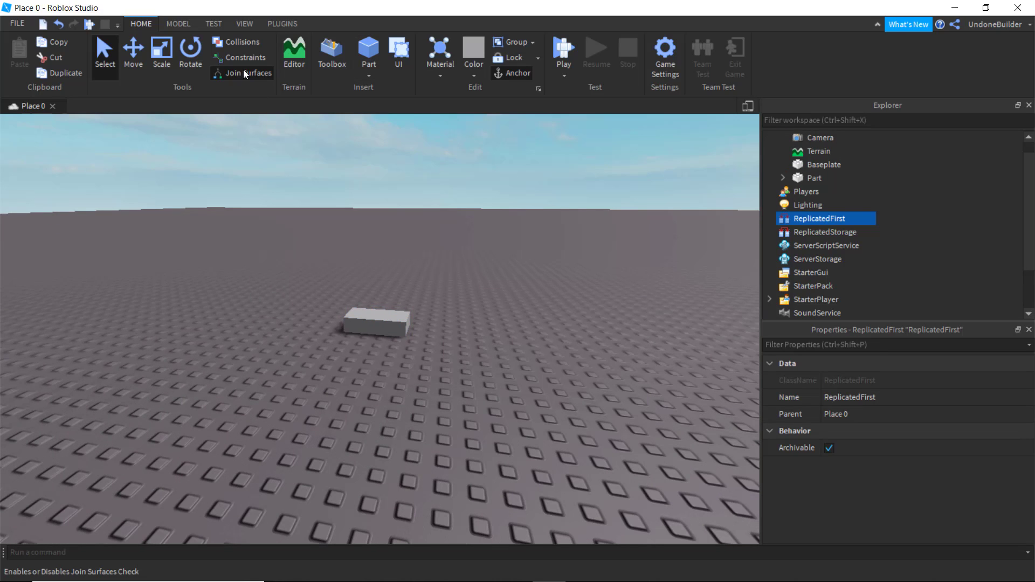
left_click(388, 328)
left_click_drag(391, 337, 400, 377)
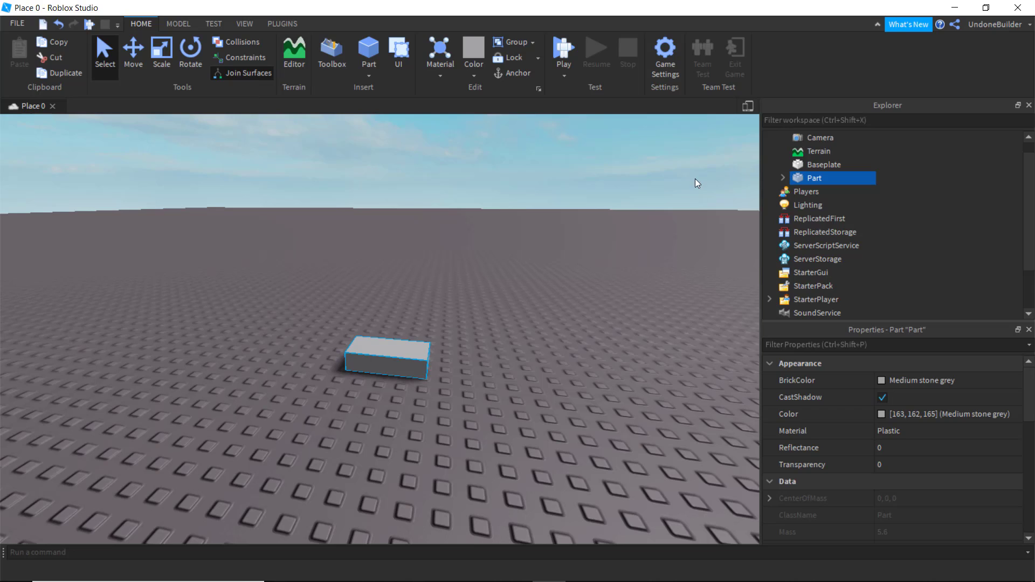
mouse_move(405, 366)
left_mouse_down()
mouse_move(431, 377)
mouse_move(450, 365)
mouse_move(416, 372)
left_mouse_up()
left_click(781, 178)
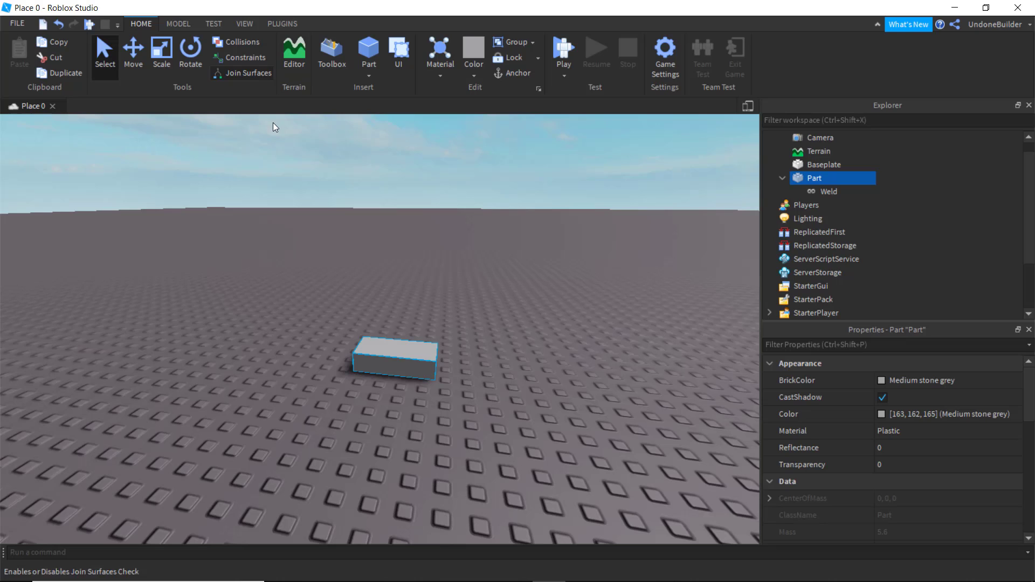
Delete the welded Part, insert two new Parts, and turn on Collisions
key("Delete")
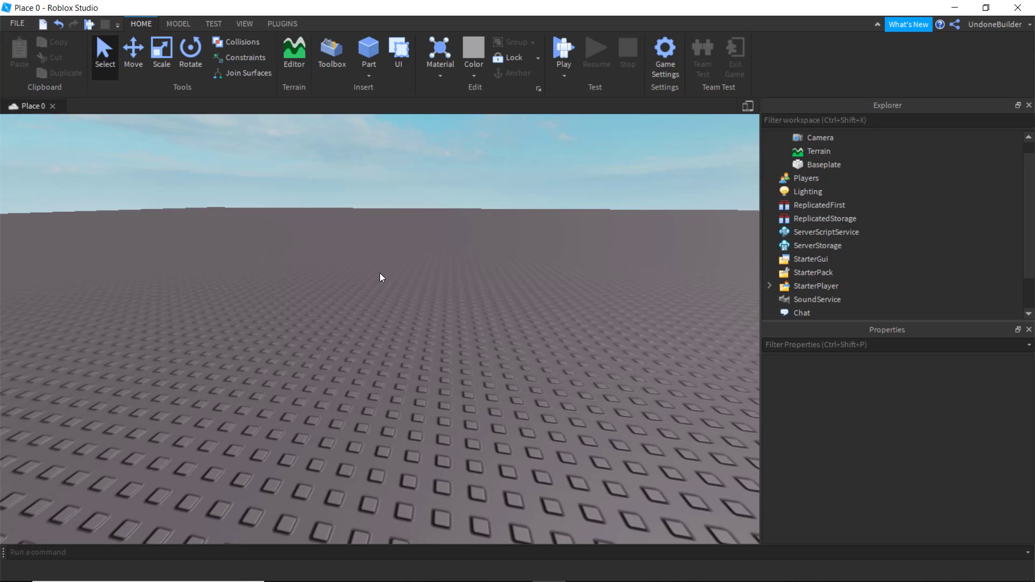
left_click(381, 52)
left_click(383, 53)
left_click_drag(392, 327, 369, 390)
left_click(238, 41)
right_click_drag(532, 254, 354, 307)
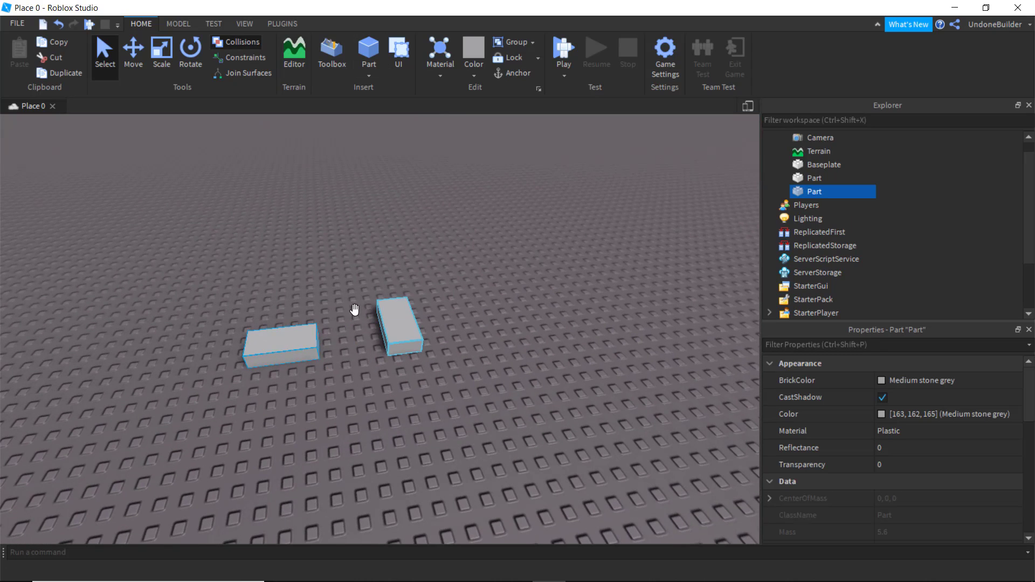
left_click_drag(300, 350, 333, 338)
Move one Part flush against the other, delete it, and enable Constraints
key("ctrl+2")
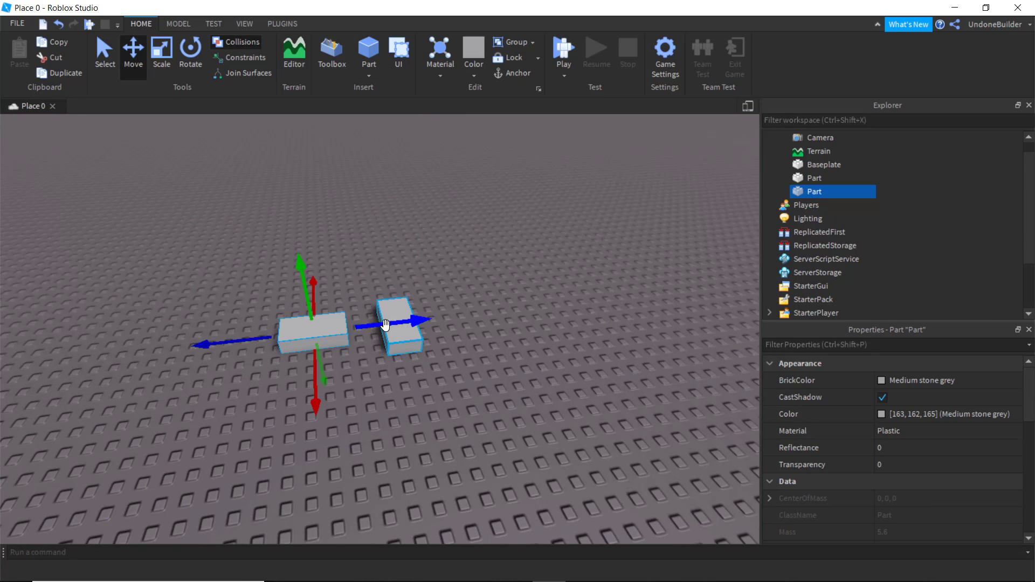
left_click_drag(379, 314, 418, 321)
key("Delete")
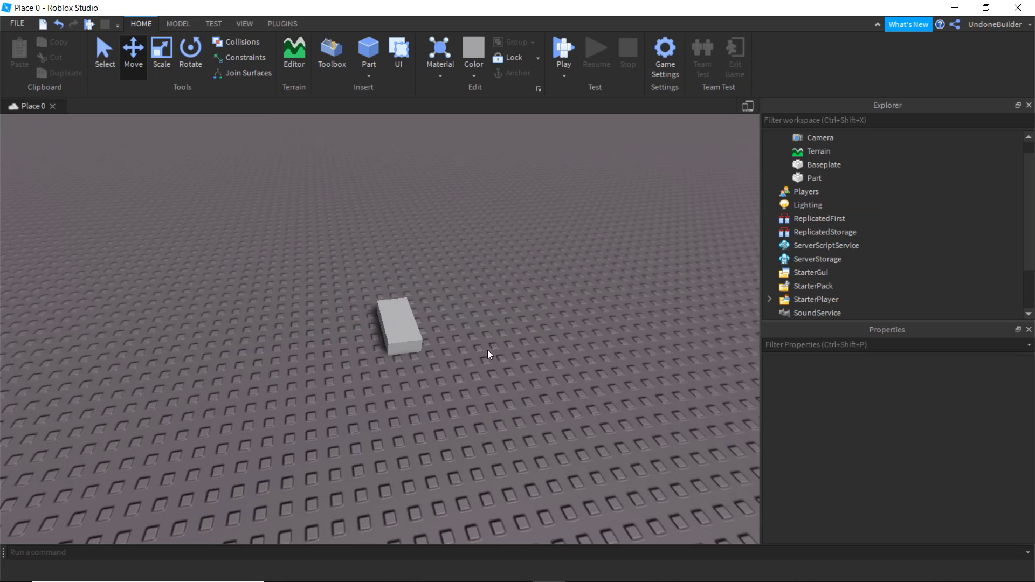
left_click(247, 57)
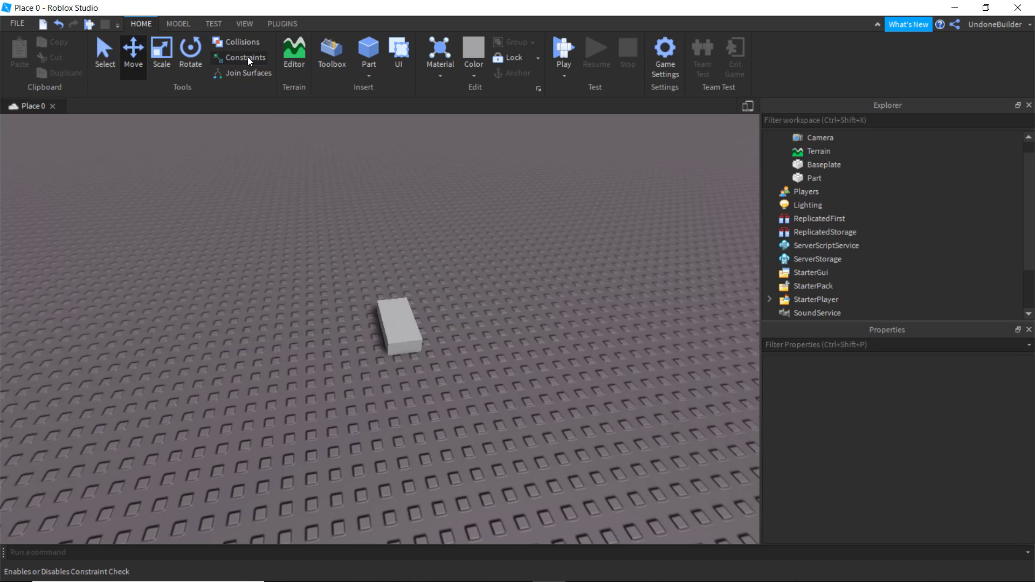
right_click_drag(462, 234, 460, 235)
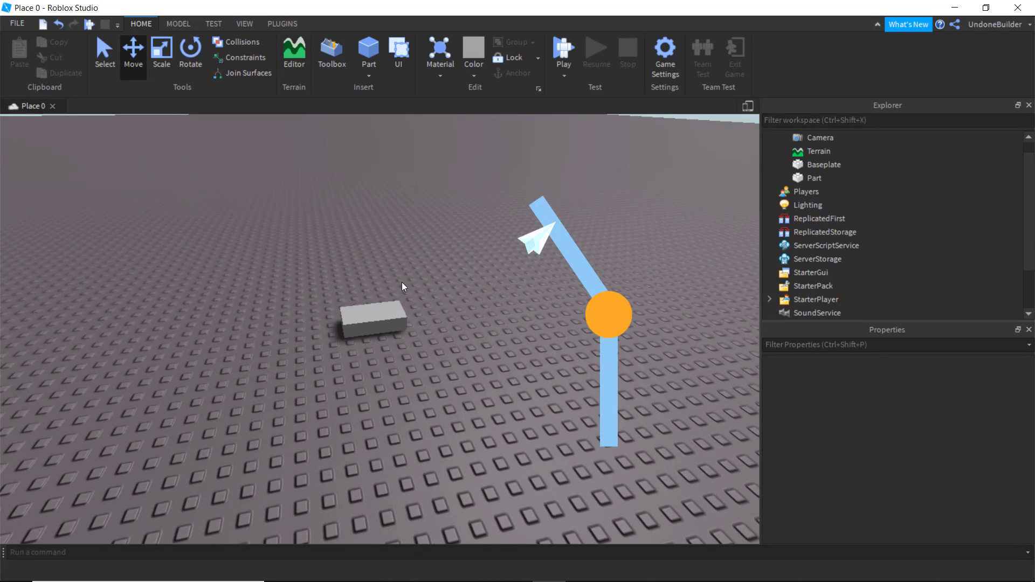
right_click_drag(402, 283, 403, 283)
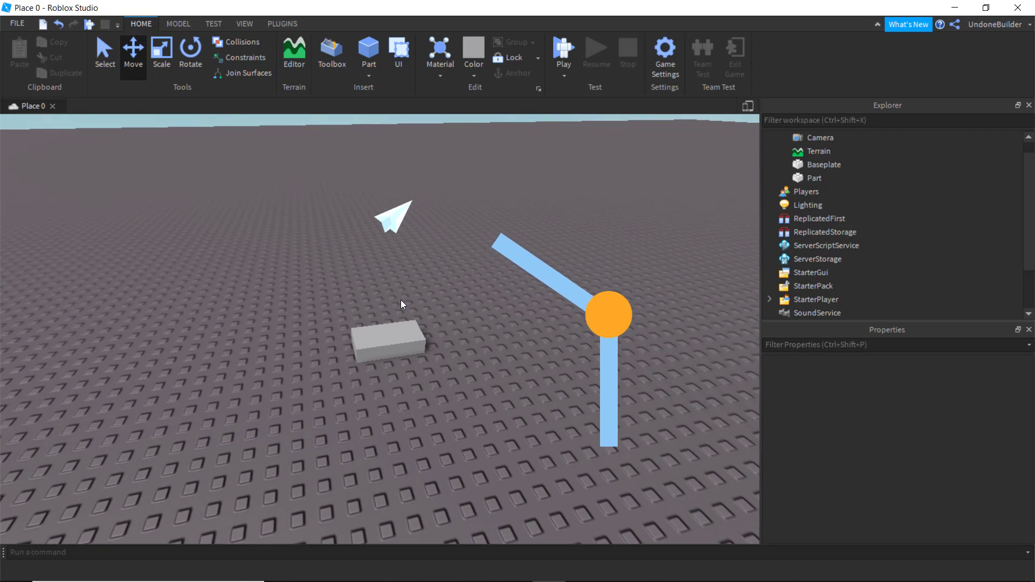
Look over the Terrain Editor's Region and Create tools, then close the editor
left_click(293, 64)
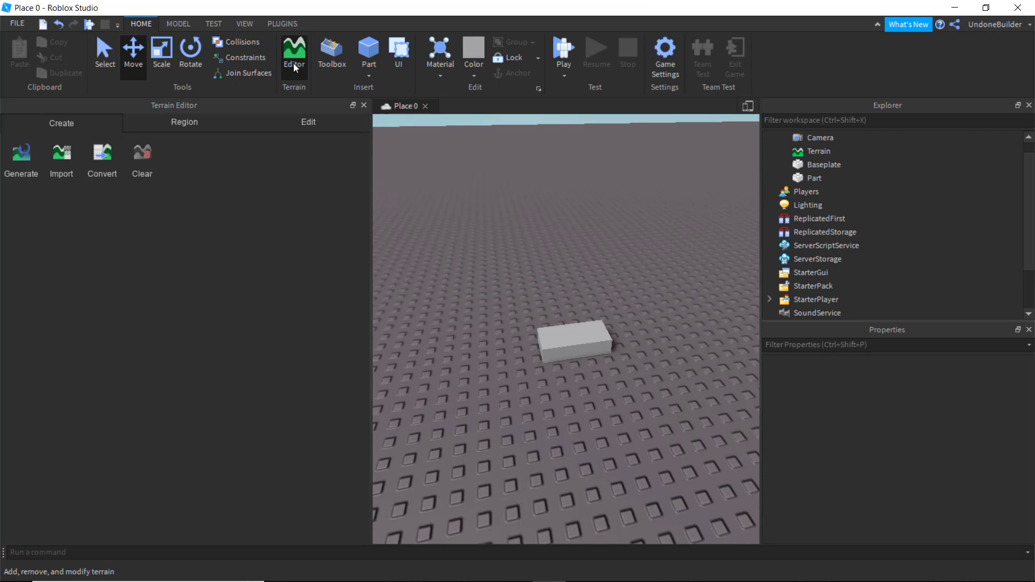
left_click_drag(341, 144, 217, 139)
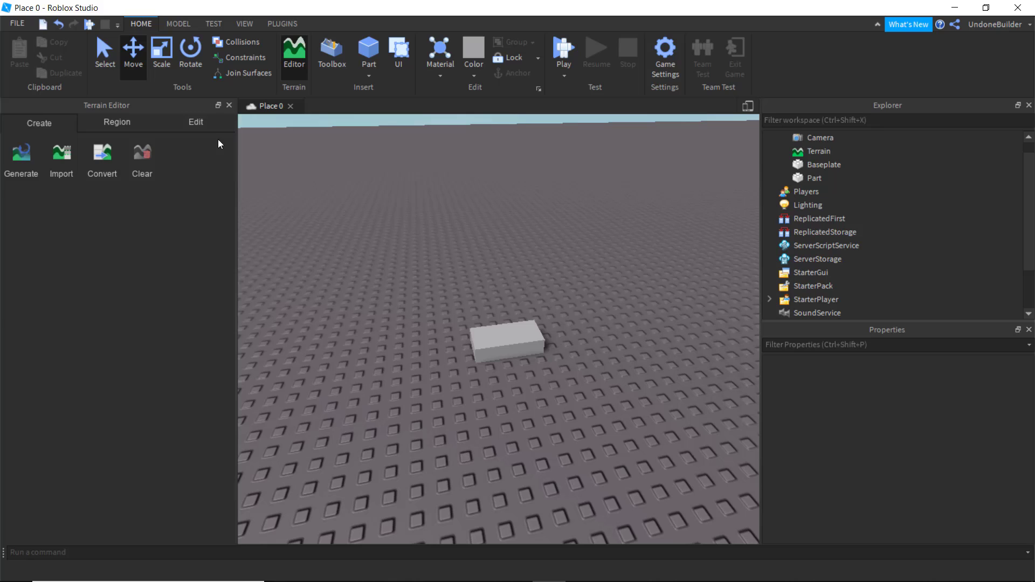
left_click(117, 122)
left_click(65, 129)
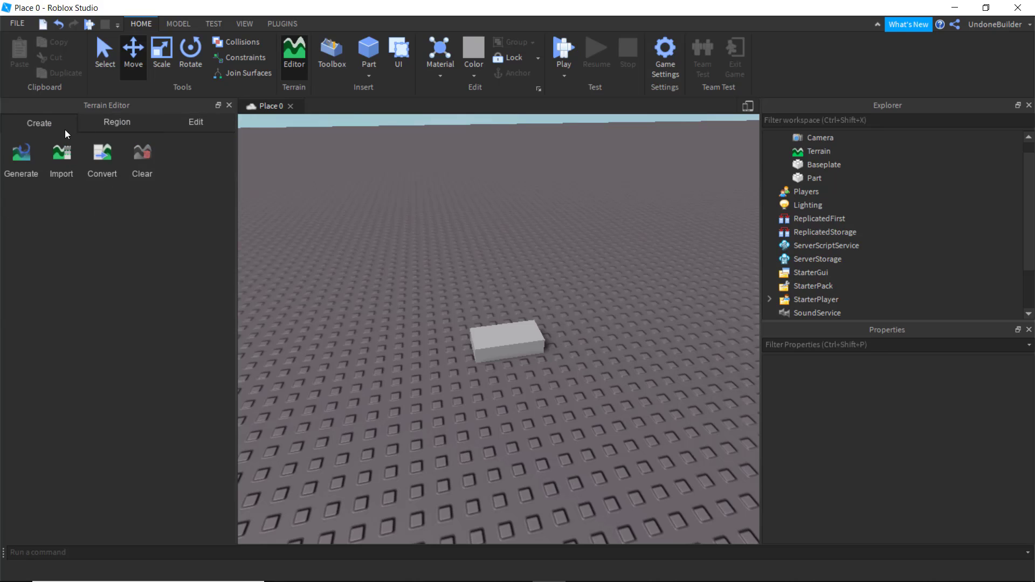
left_click(296, 67)
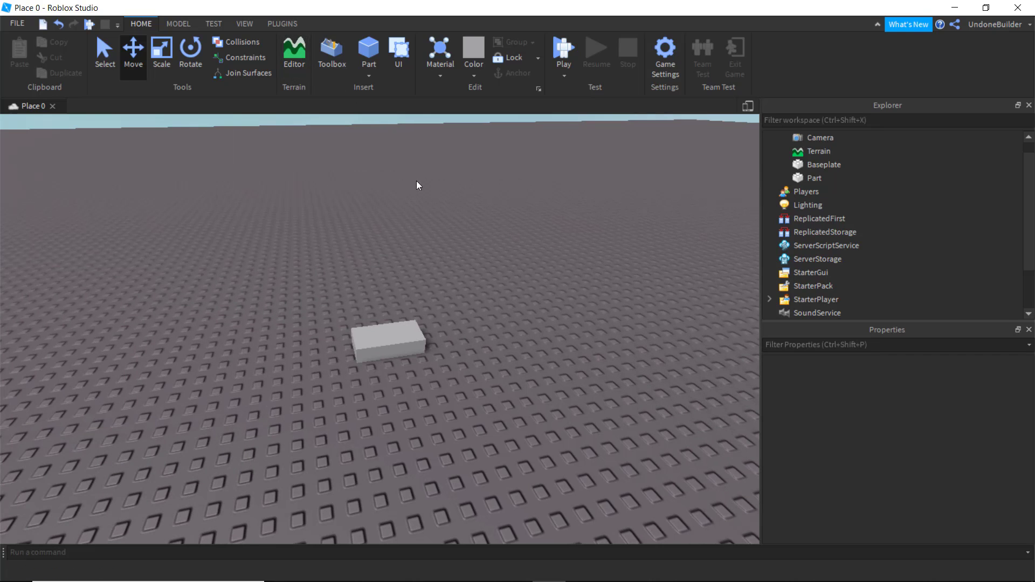
Glance at the Part shape choices, then select the grey block on the baseplate
left_click(368, 72)
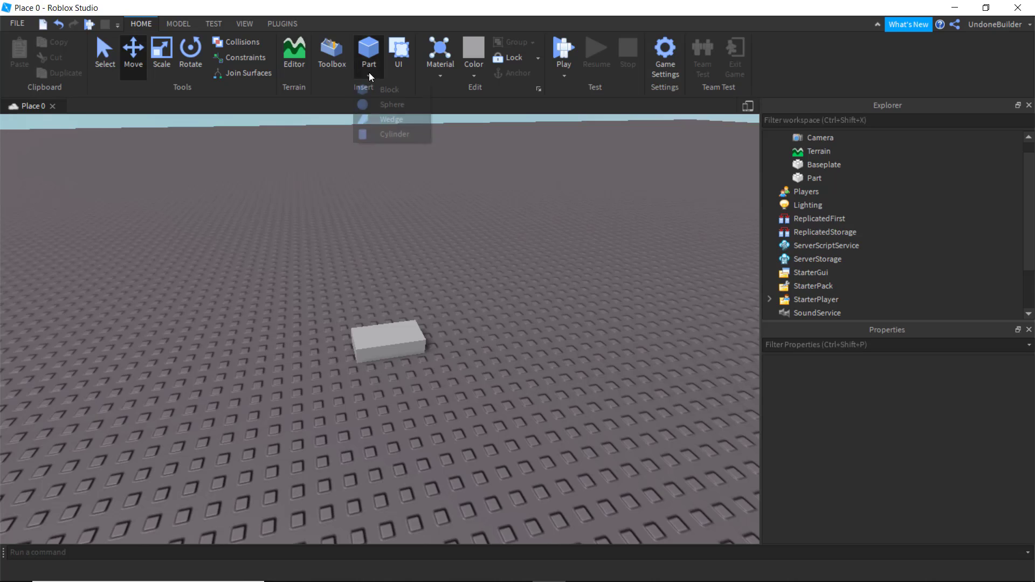
left_click(466, 181)
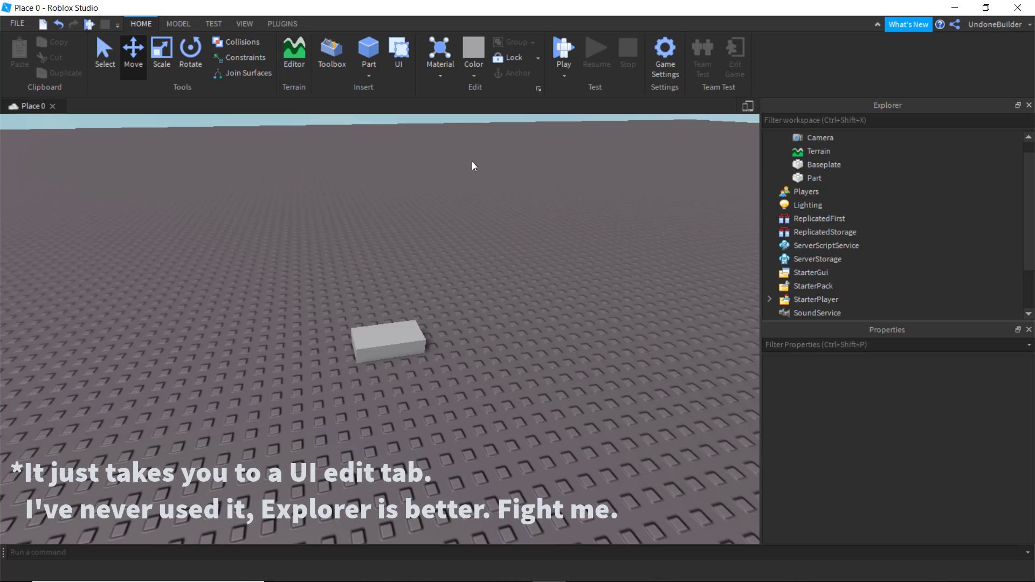
left_click(410, 327)
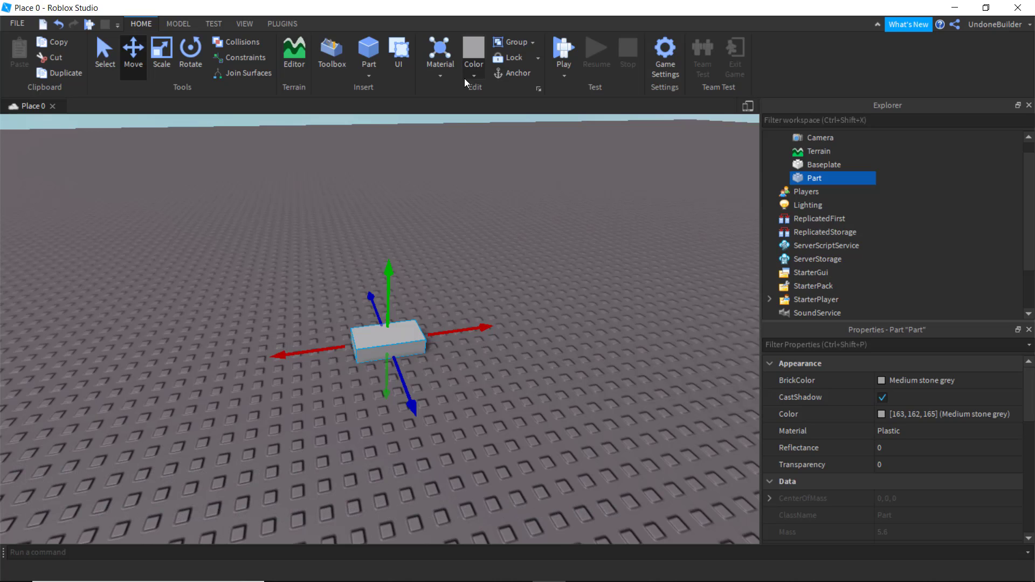
Make the Part Sea green with CorrodedMetal material
left_click(479, 77)
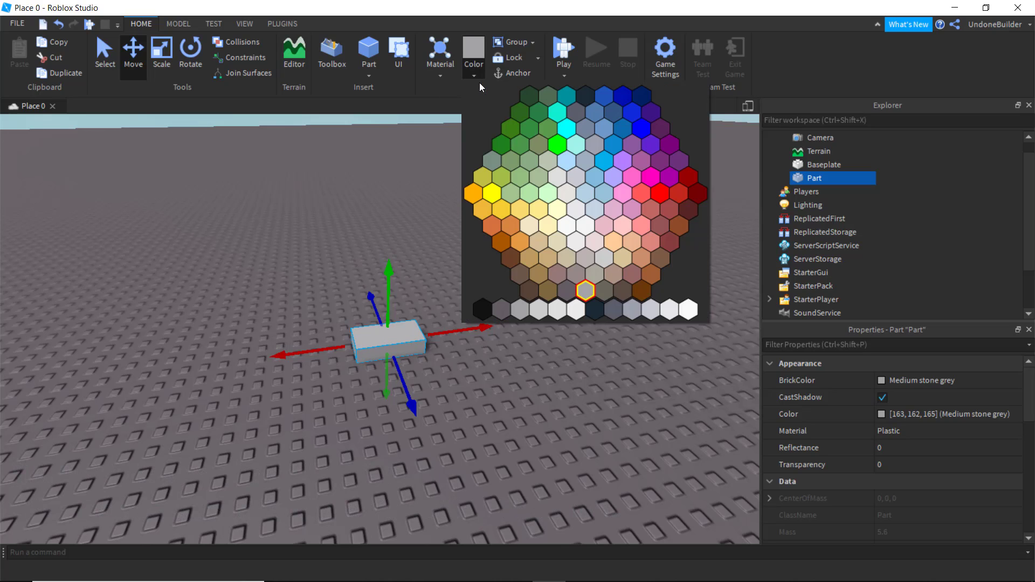
left_click(532, 131)
left_click(444, 72)
left_click(458, 137)
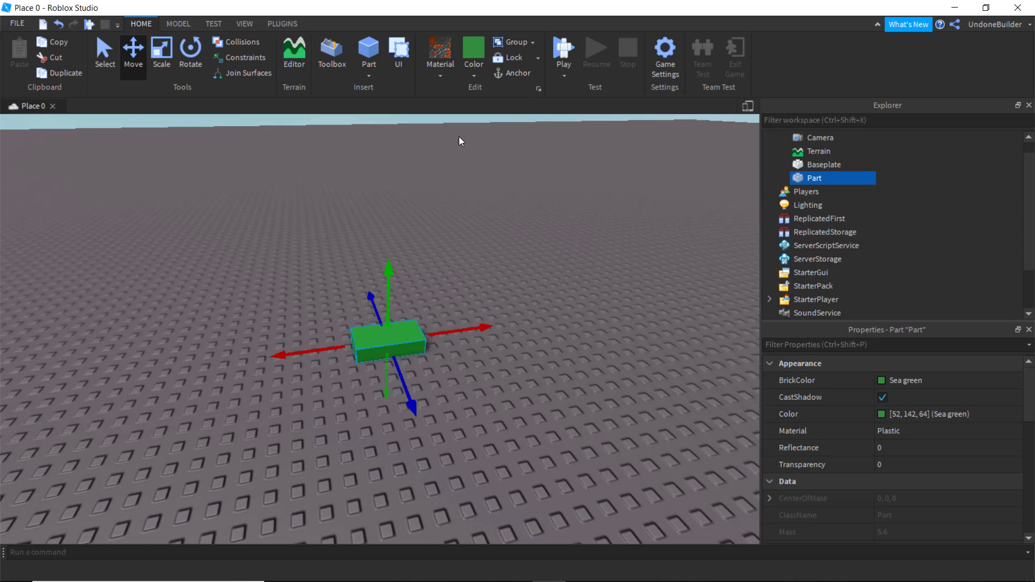
Anchor the Part, shift it right along X, and delete it
left_click(513, 75)
left_click_drag(431, 333, 477, 322)
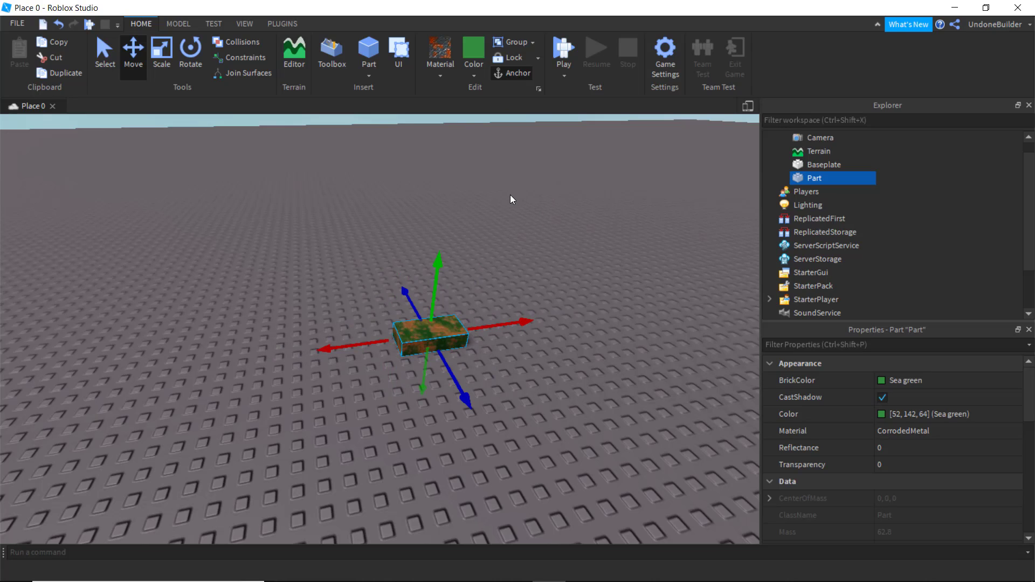
key("Delete")
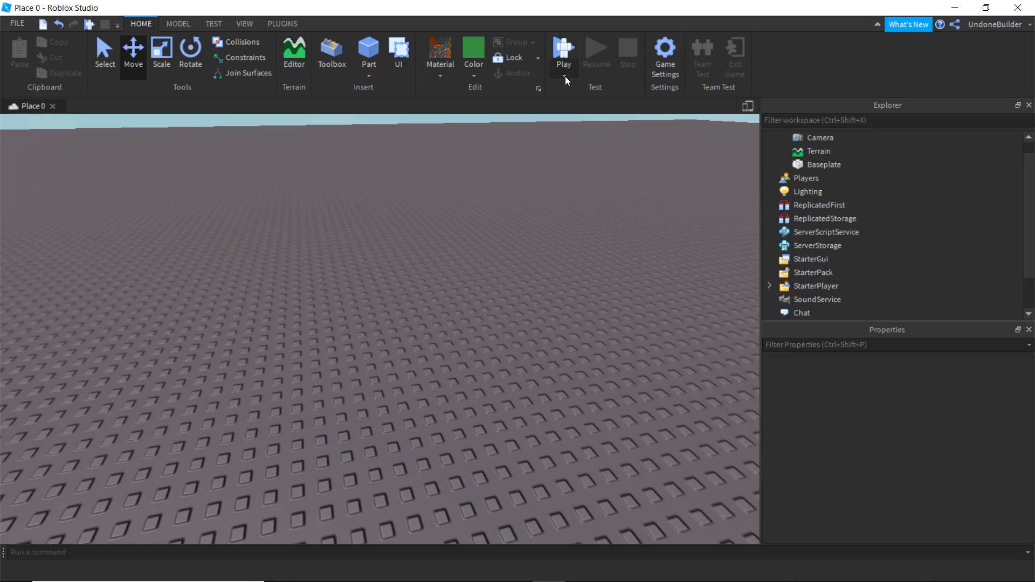
On the TEST ribbon, browse the options in the Play dropdown
left_click(218, 23)
left_click(27, 73)
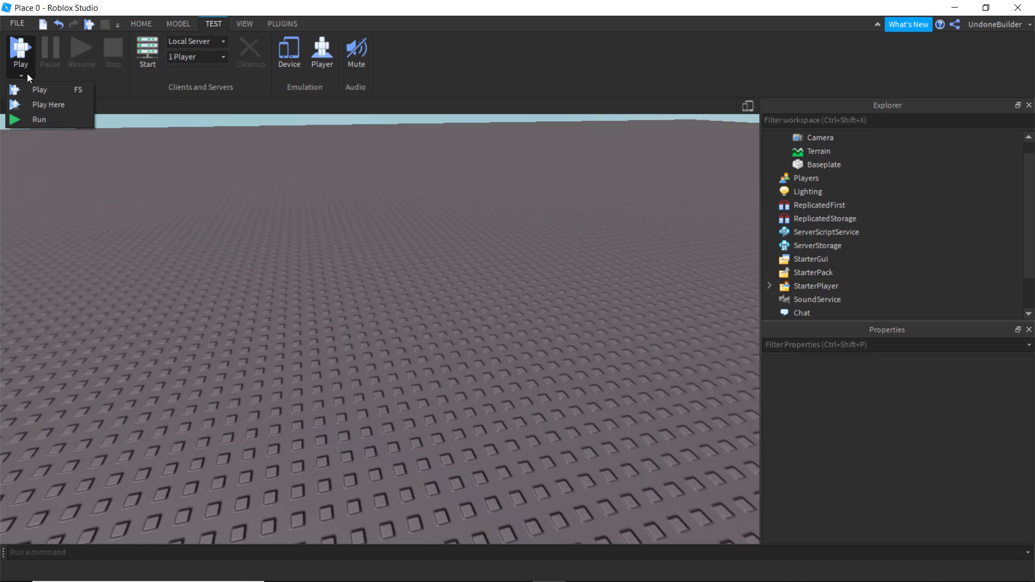
left_click(28, 49)
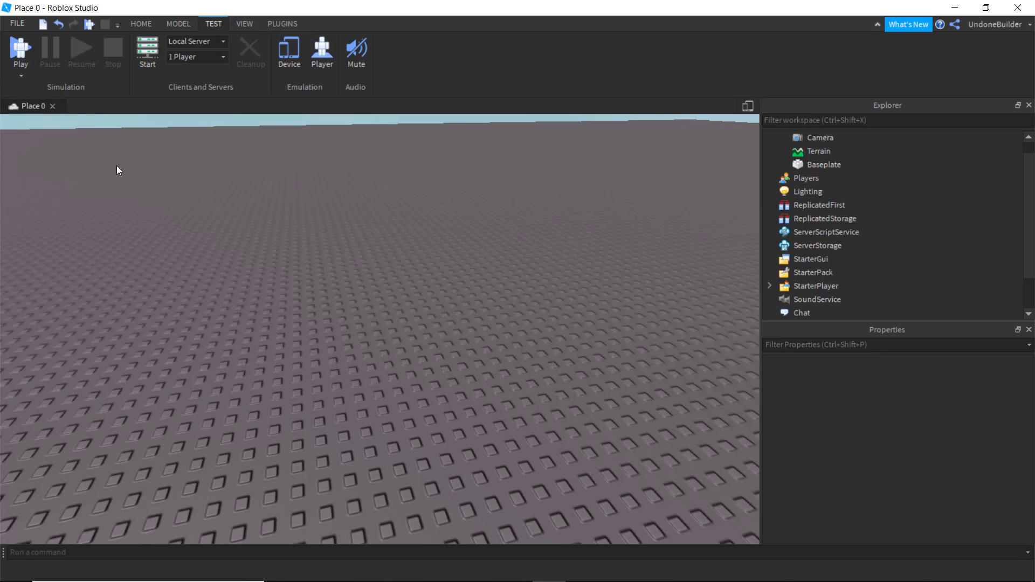
left_click(24, 73)
scroll(364, 219, "down", 5)
scroll(367, 220, "up", 3)
left_click(22, 74)
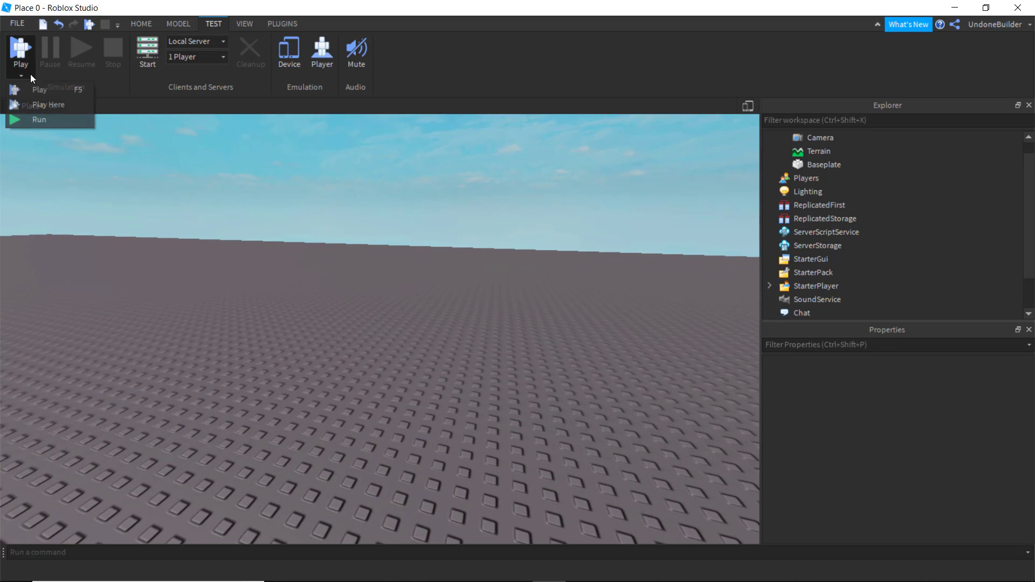
Play Here and walk with S and W, stop with Shift+F5, then start Run
left_click(75, 105)
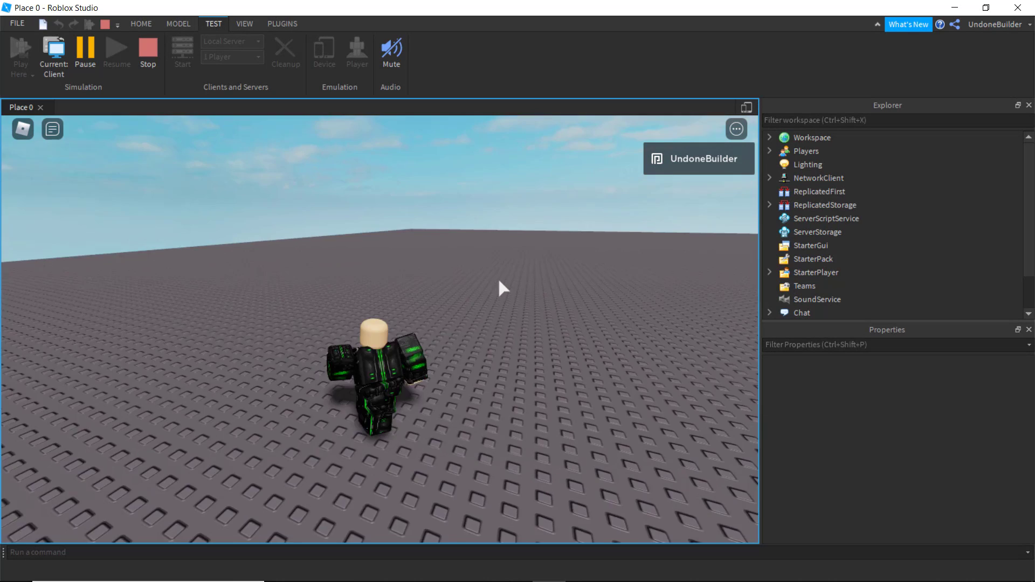
key("s")
key("w")
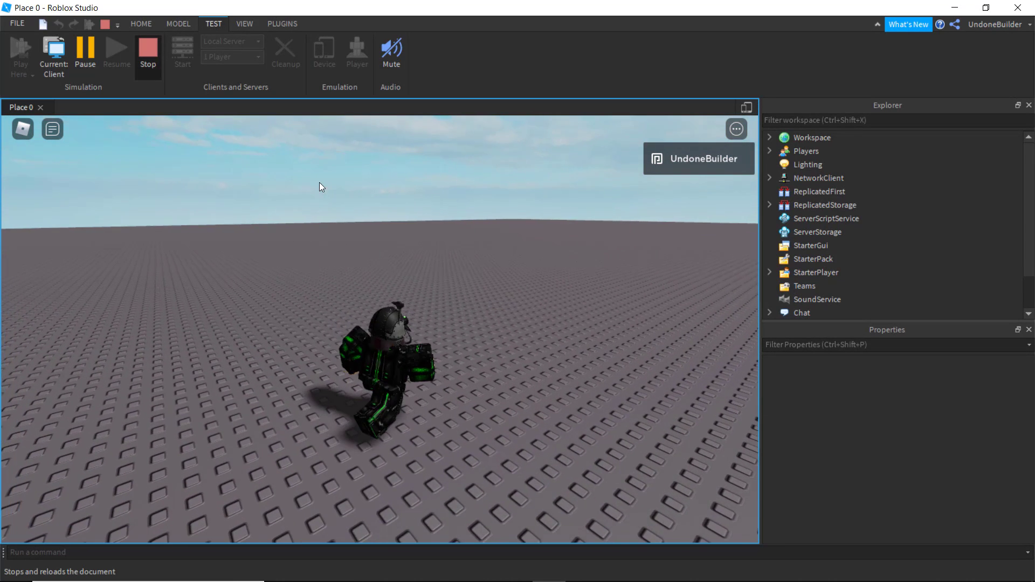
key("shift+F5")
left_click(34, 76)
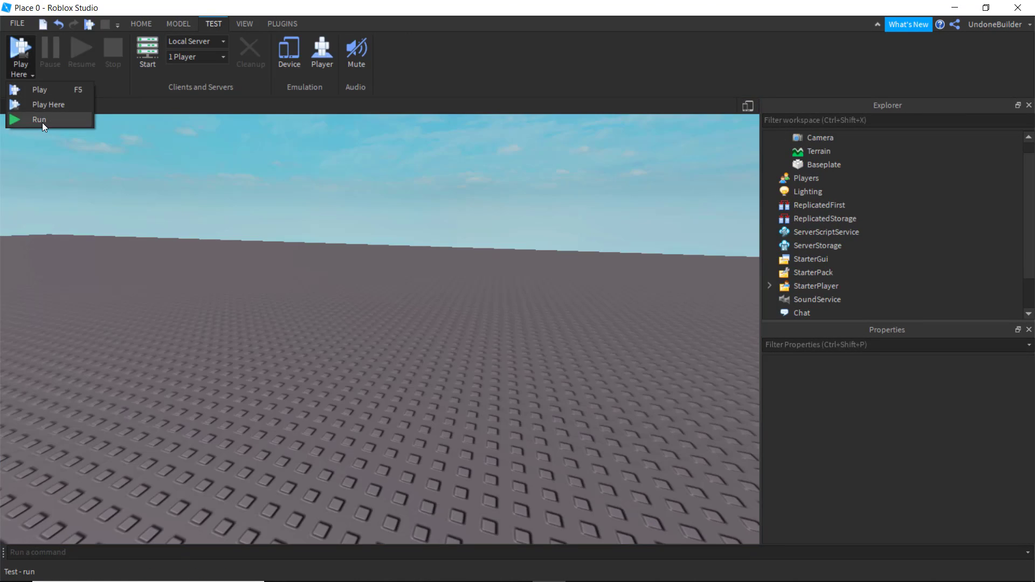
left_click(39, 120)
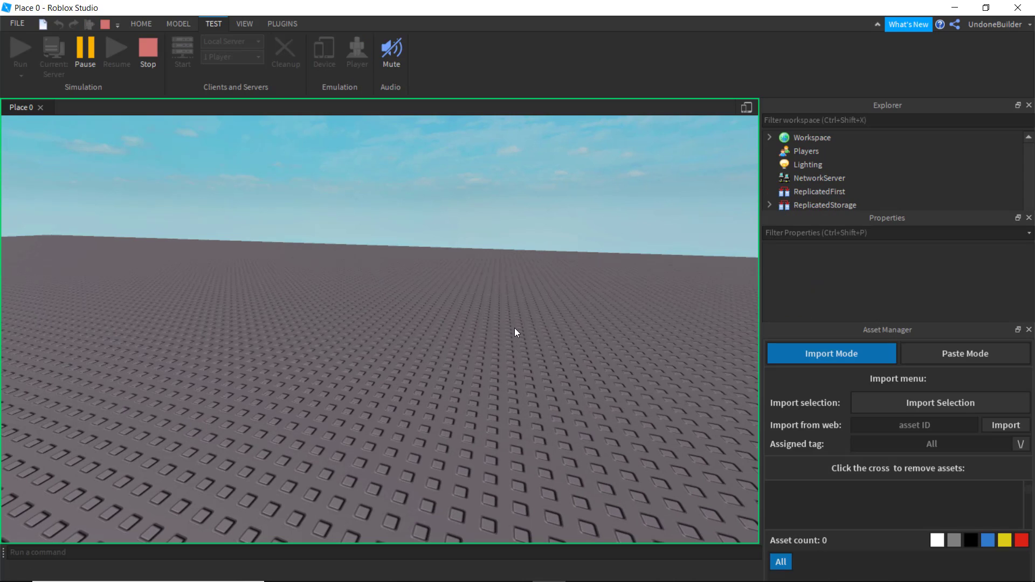
Stop the Run simulation and check the player-count list, leaving it at 1 Player
right_click_drag(514, 327, 444, 302)
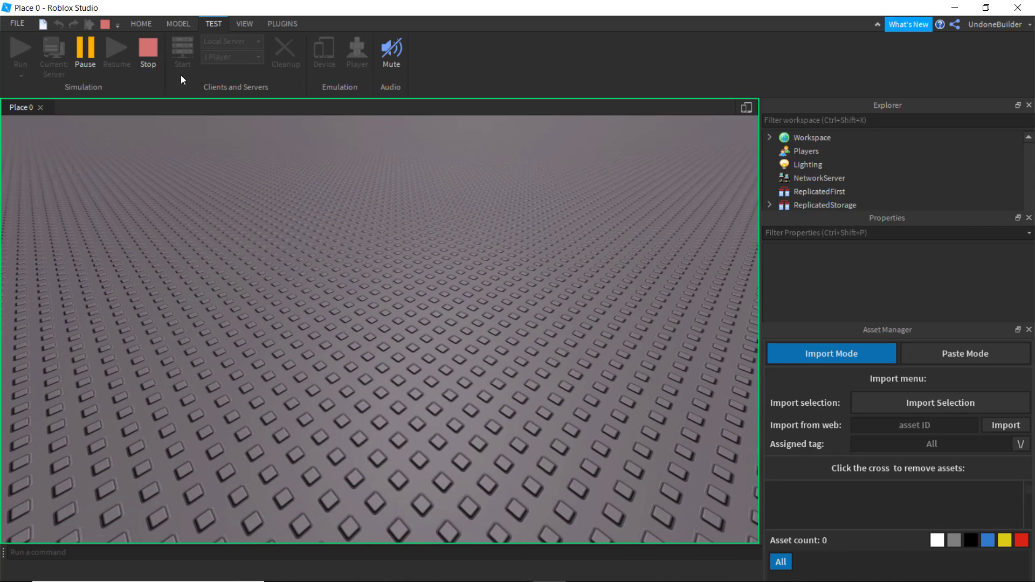
left_click(150, 48)
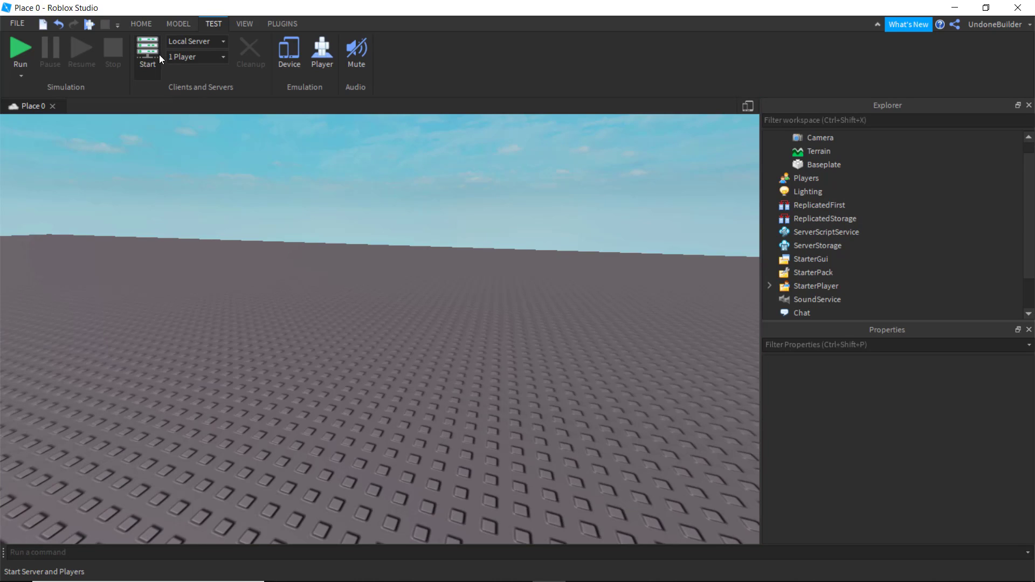
left_click(184, 57)
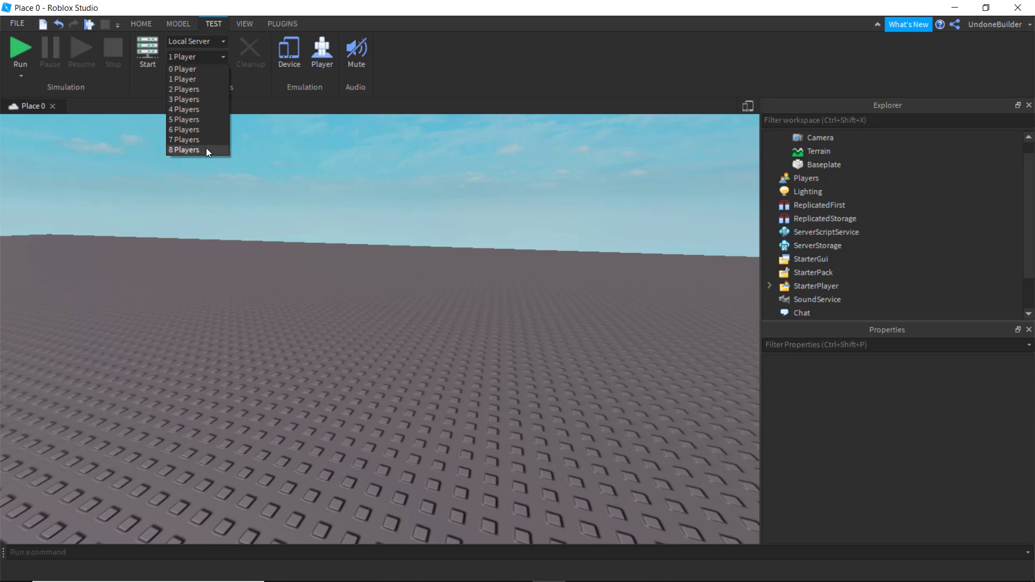
left_click(272, 97)
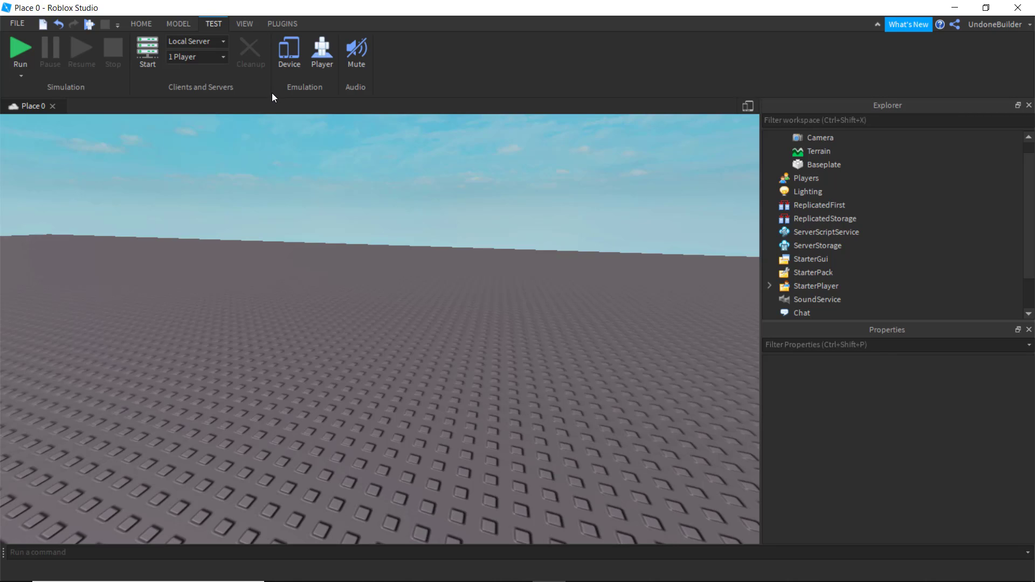
left_click(292, 63)
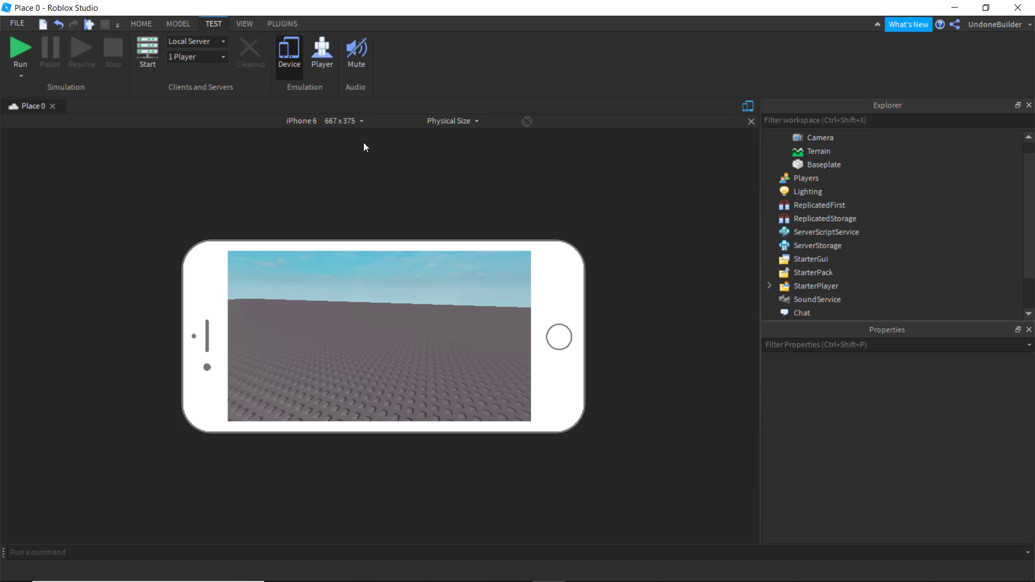
left_click(21, 76)
left_click(34, 89)
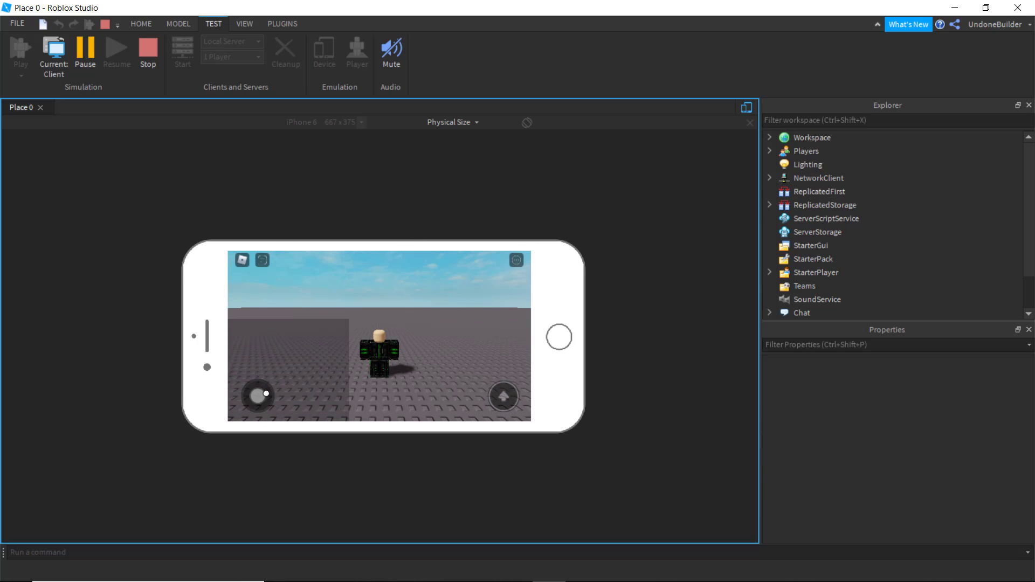
left_click_drag(266, 393, 326, 351)
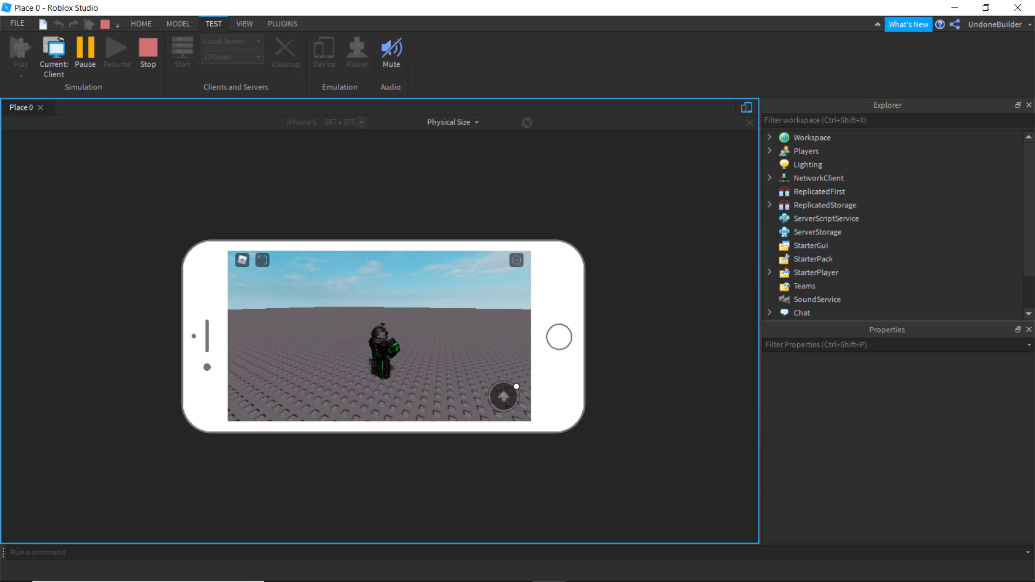
left_click(517, 387)
left_click_drag(273, 380, 265, 344)
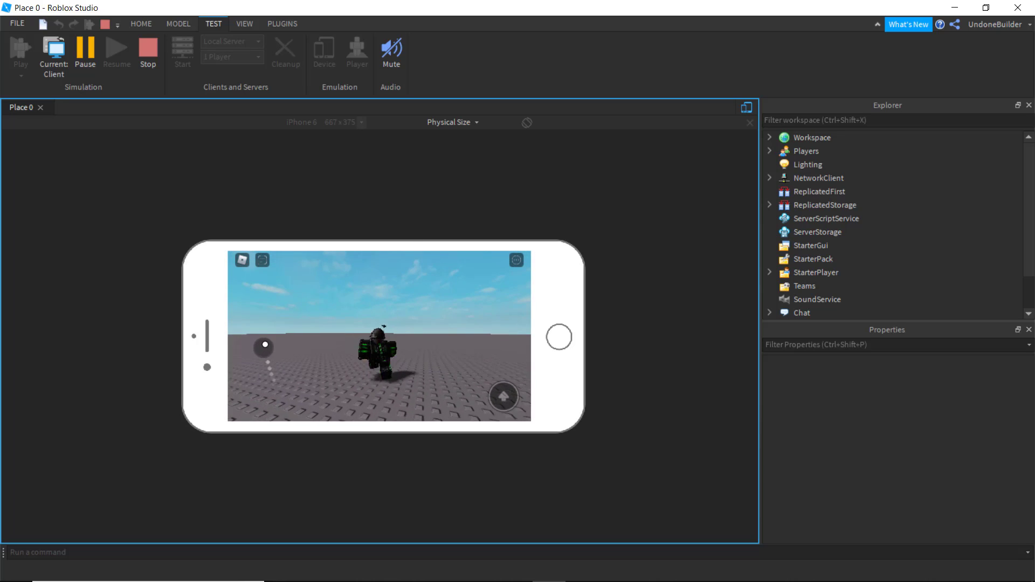
left_click(157, 63)
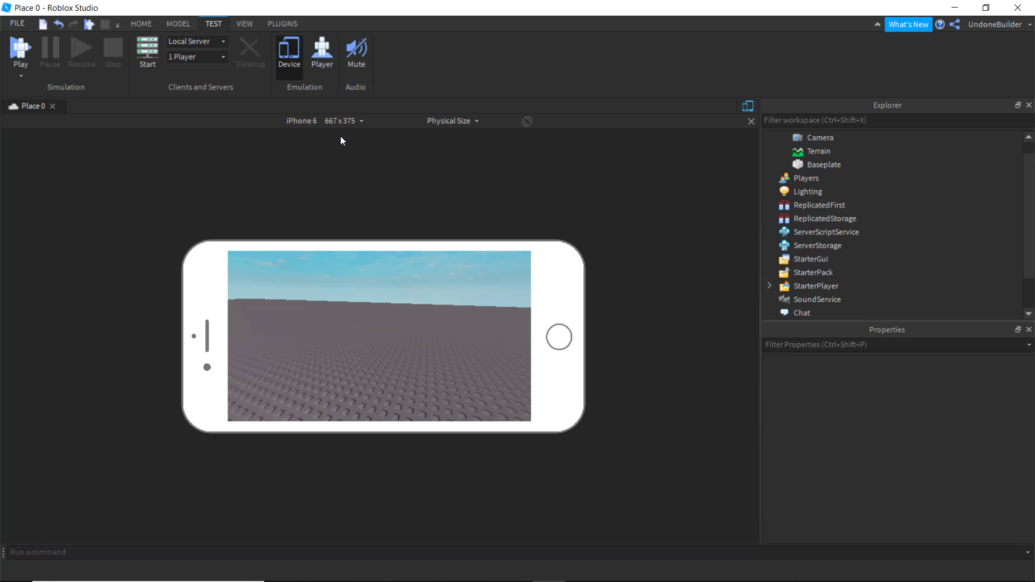
left_click(340, 121)
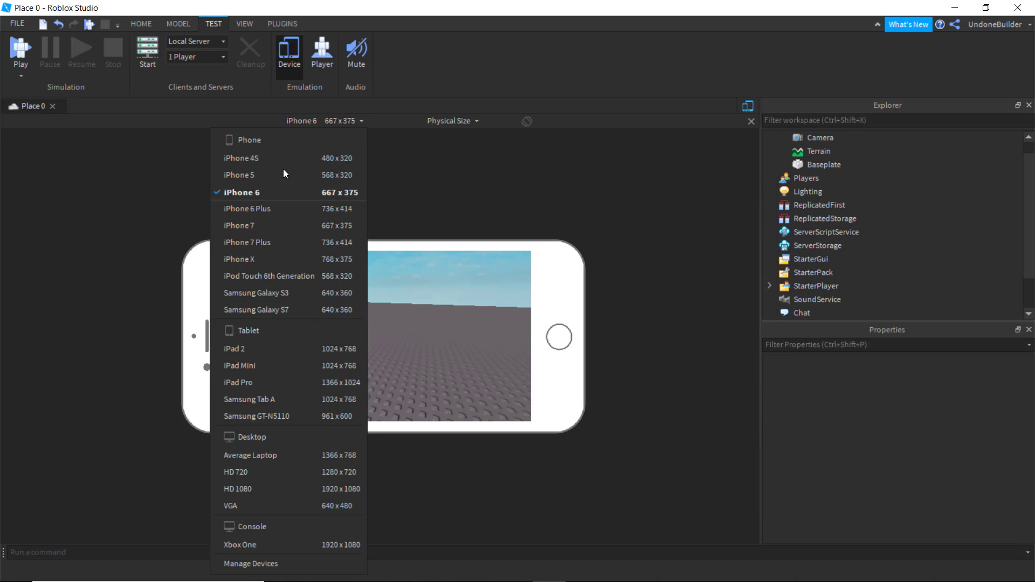
left_click(295, 382)
left_click(316, 123)
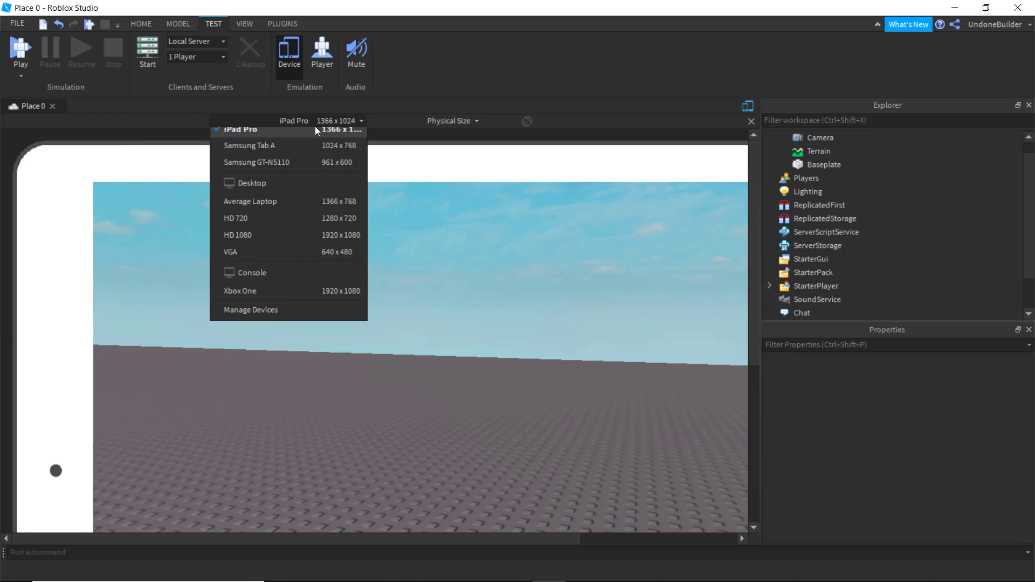
scroll(277, 280, "up", 5)
left_click(277, 283)
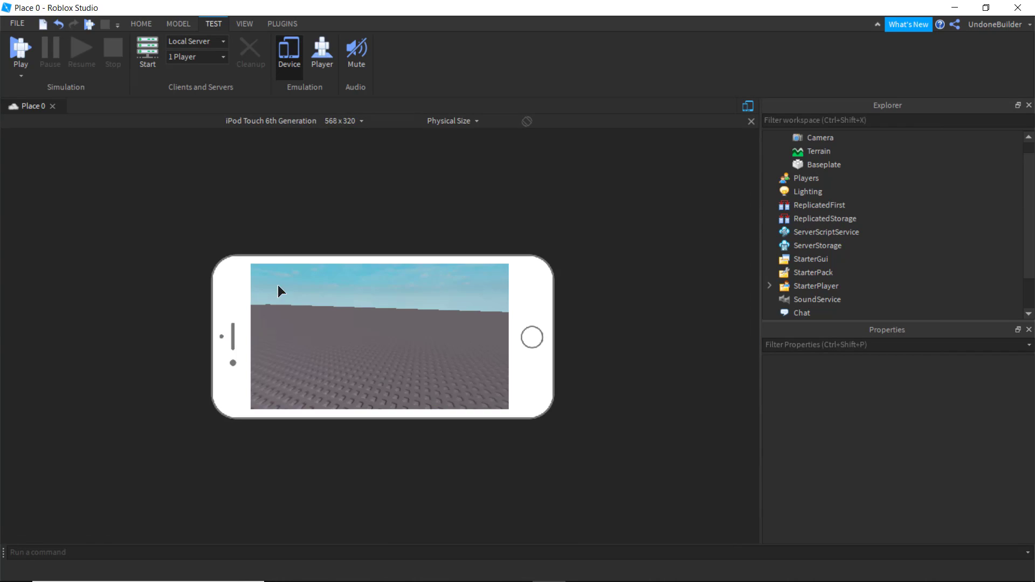
left_click(295, 73)
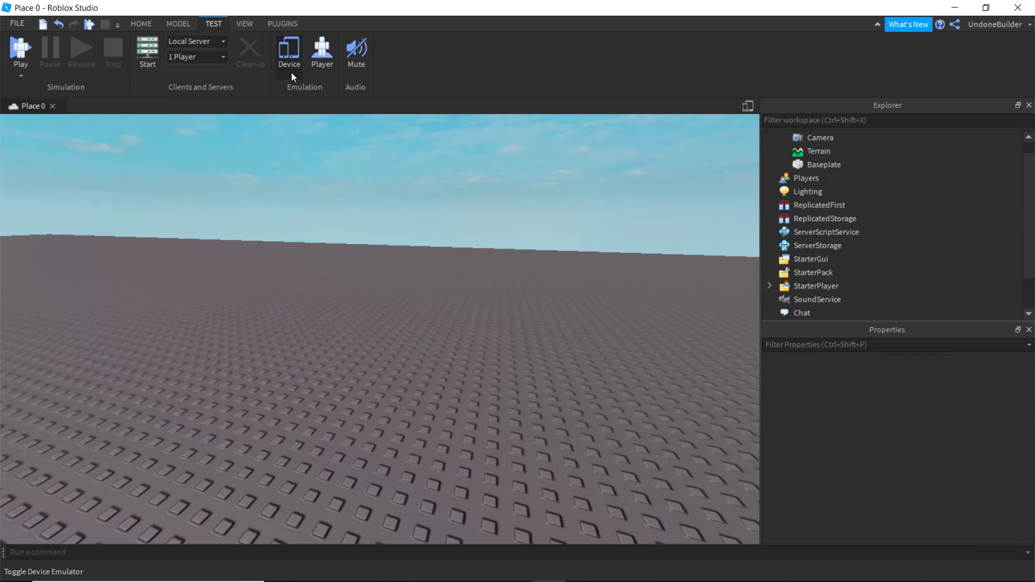
Browse the MODEL ribbon tools, then bring up the VIEW ribbon's panel options
left_click(182, 25)
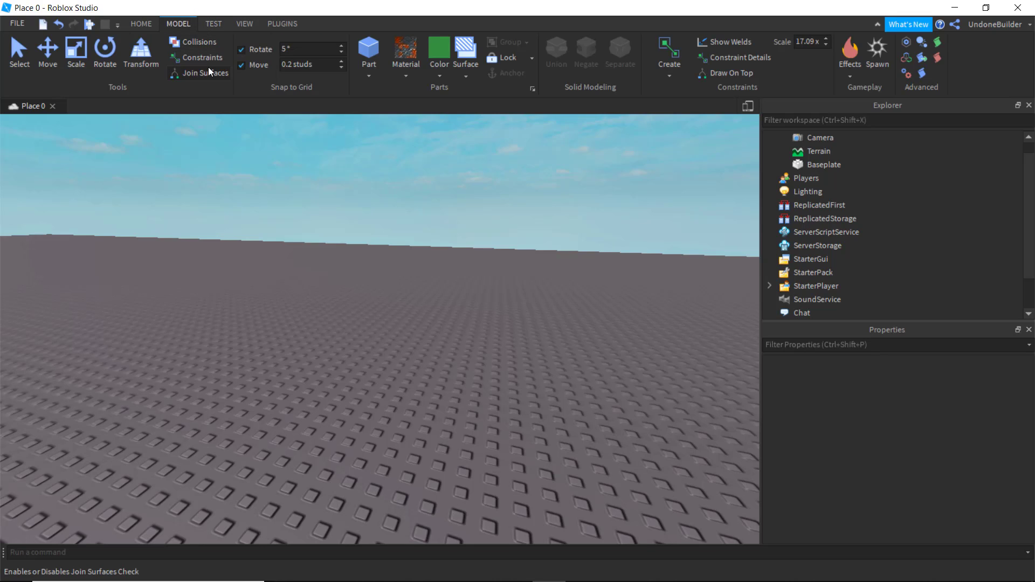
left_click(142, 23)
left_click(176, 24)
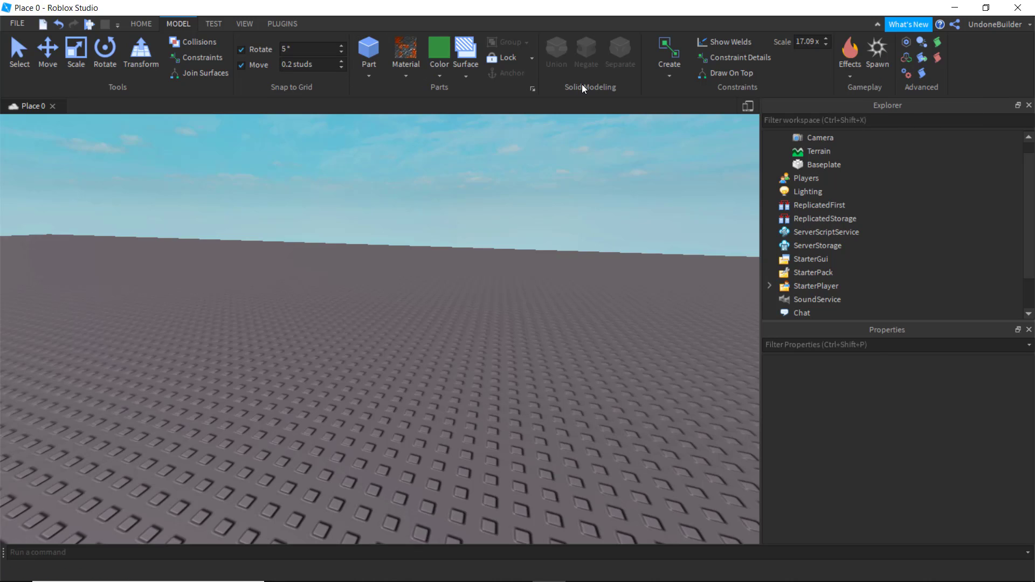
left_click(249, 24)
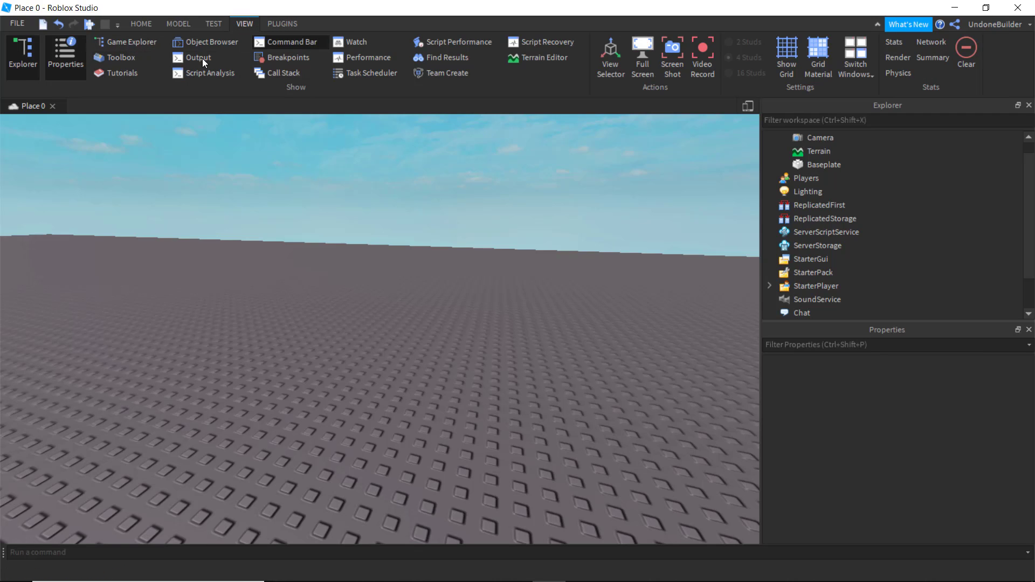
Open and close the Tutorials panel, then open Game Explorer
left_click(131, 73)
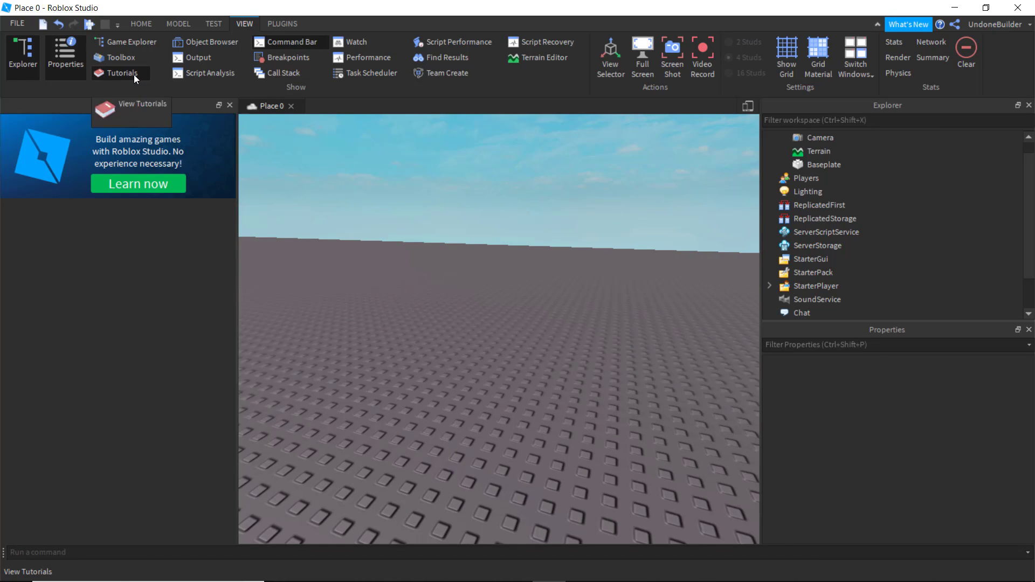
left_click(134, 74)
left_click(139, 47)
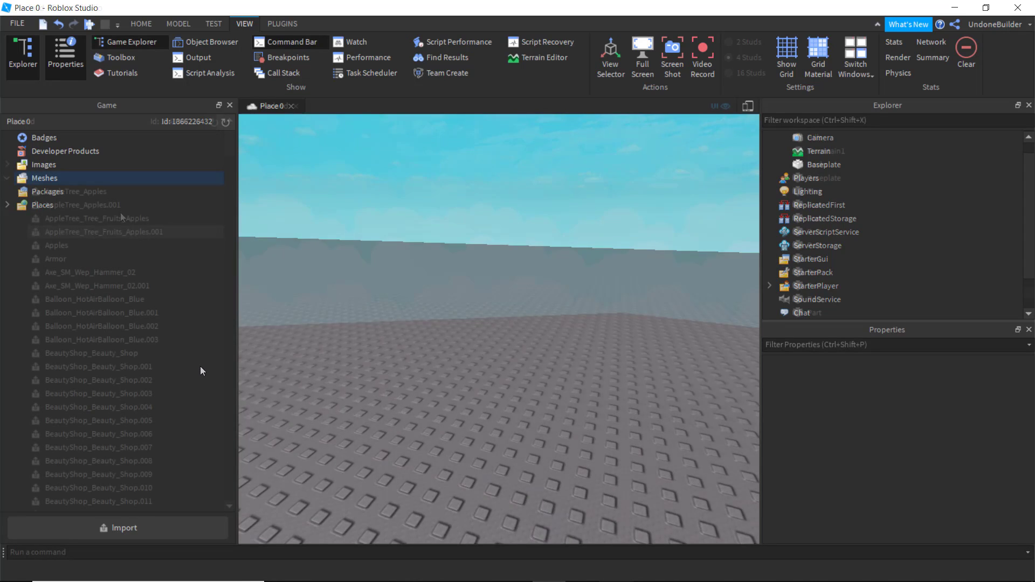
Insert the four AppleTree meshes at their original location and drag the apples off the tree
left_click(81, 192)
left_click(117, 231, "shift")
right_click(117, 226)
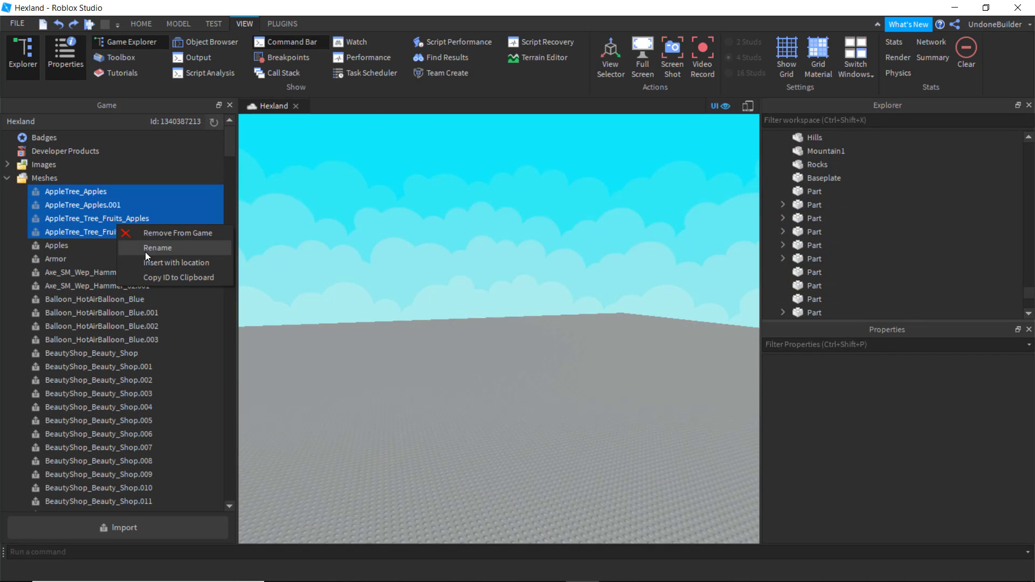
left_click(151, 263)
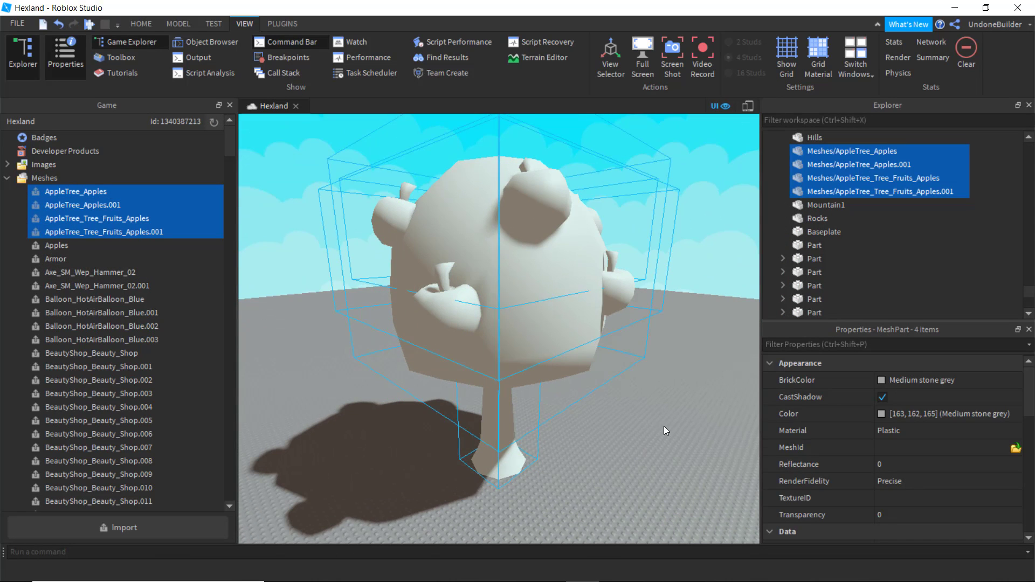
left_click(664, 426)
left_click_drag(480, 323, 652, 457)
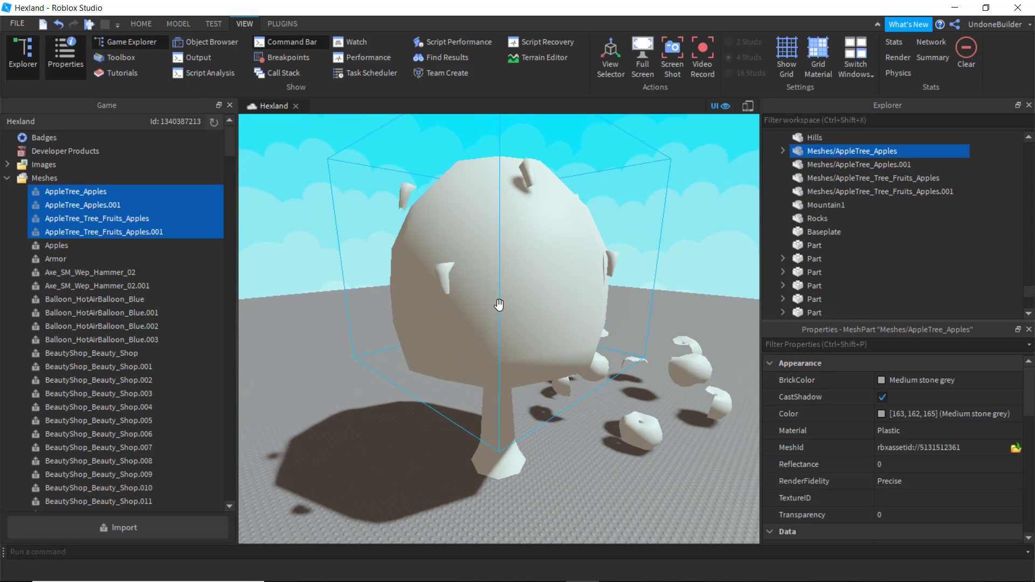
Colour the AppleTree tree mesh green and the AppleTree_Apples.001 mesh pink
left_click(496, 302)
left_click(178, 24)
left_click(439, 64)
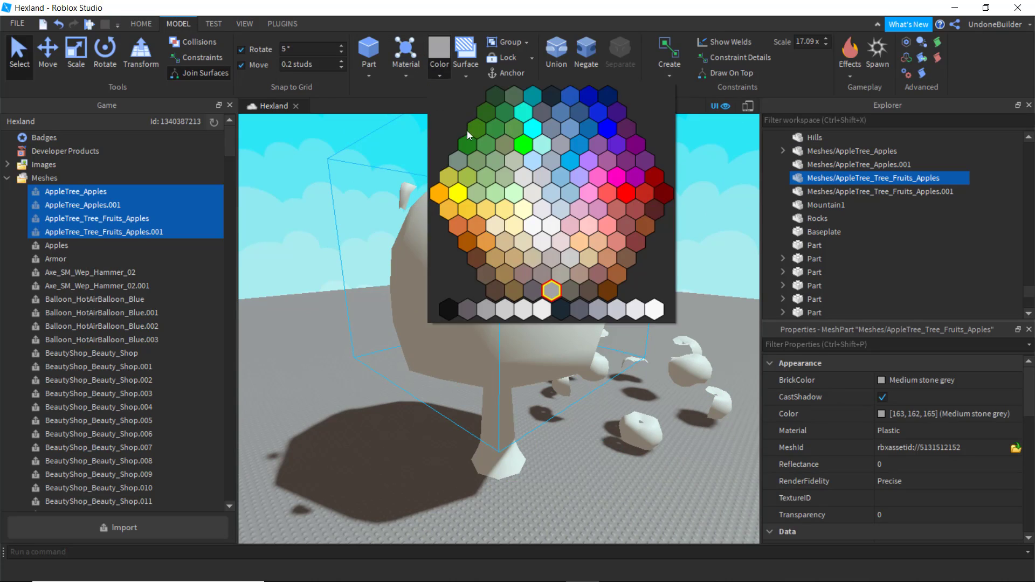
left_click(467, 130)
left_click(408, 193)
left_click(439, 64)
left_click(602, 211)
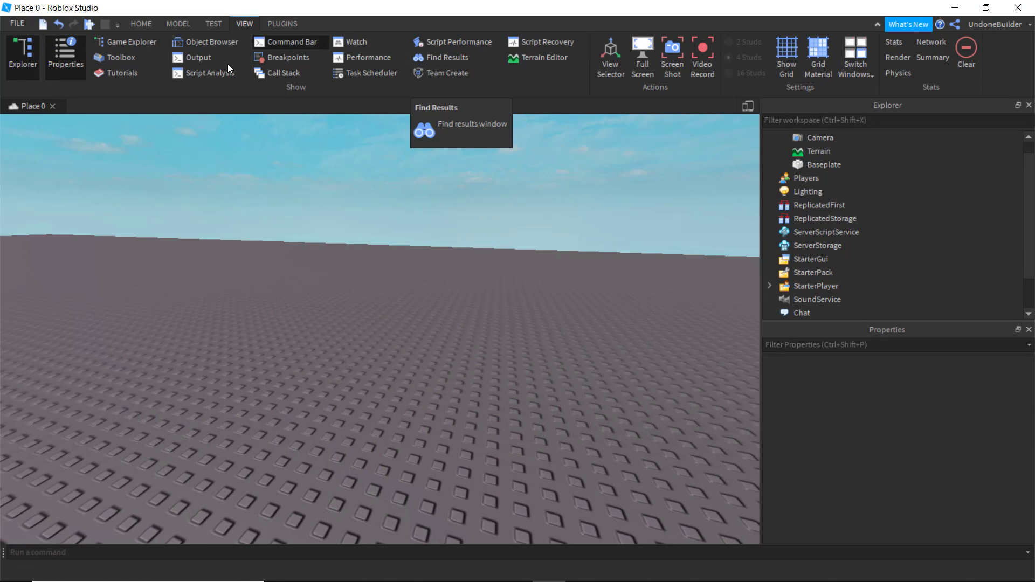
left_click(461, 72)
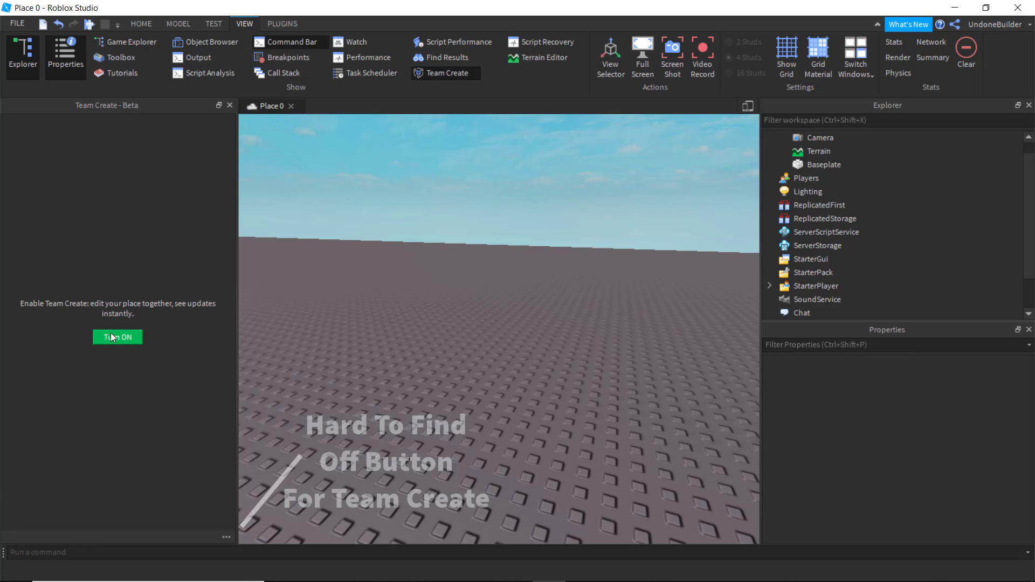
left_click(458, 76)
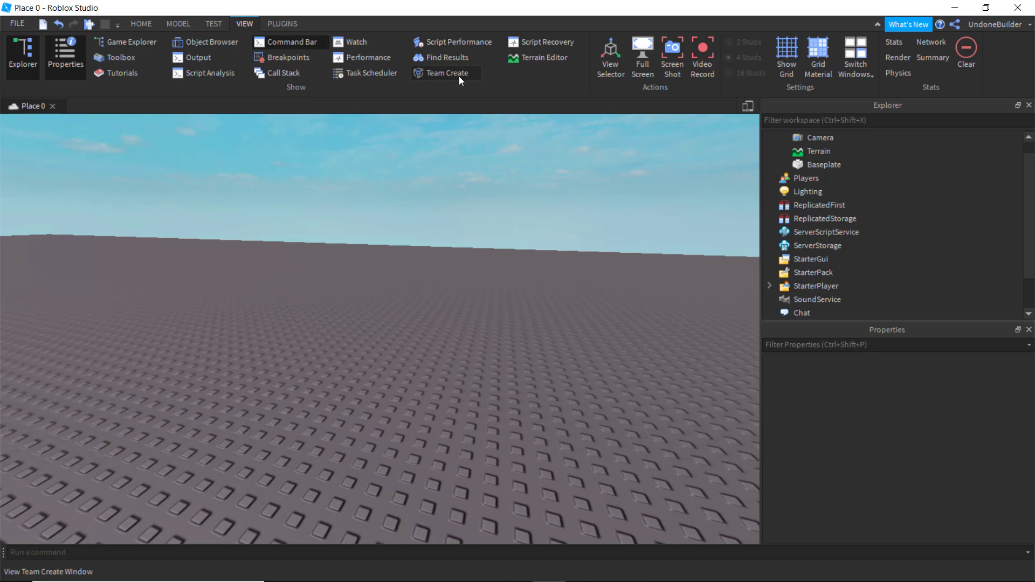
Review the installed plugins in Manage Plugins, close the list without changes, and zoom out
left_click(286, 24)
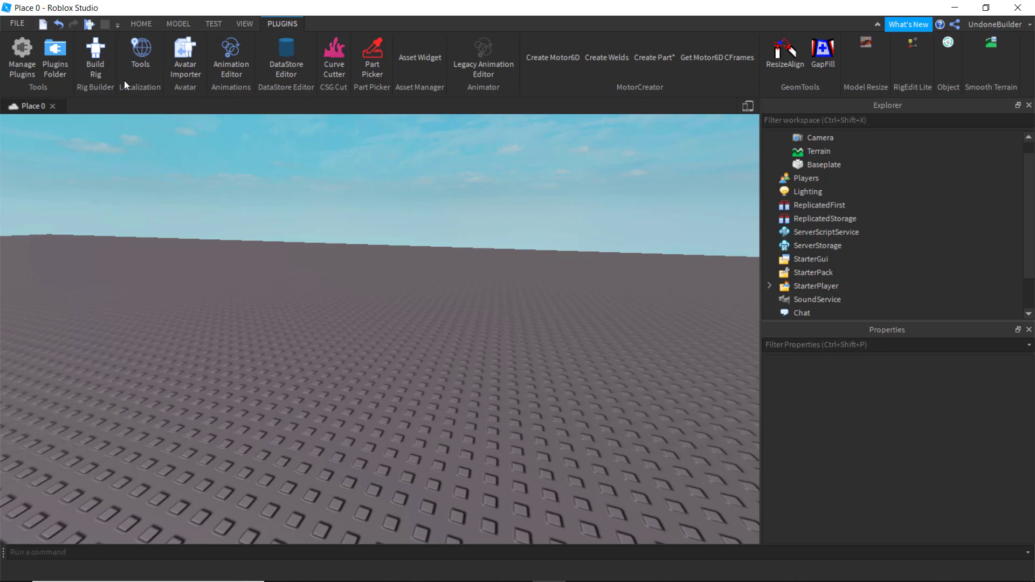
left_click(28, 56)
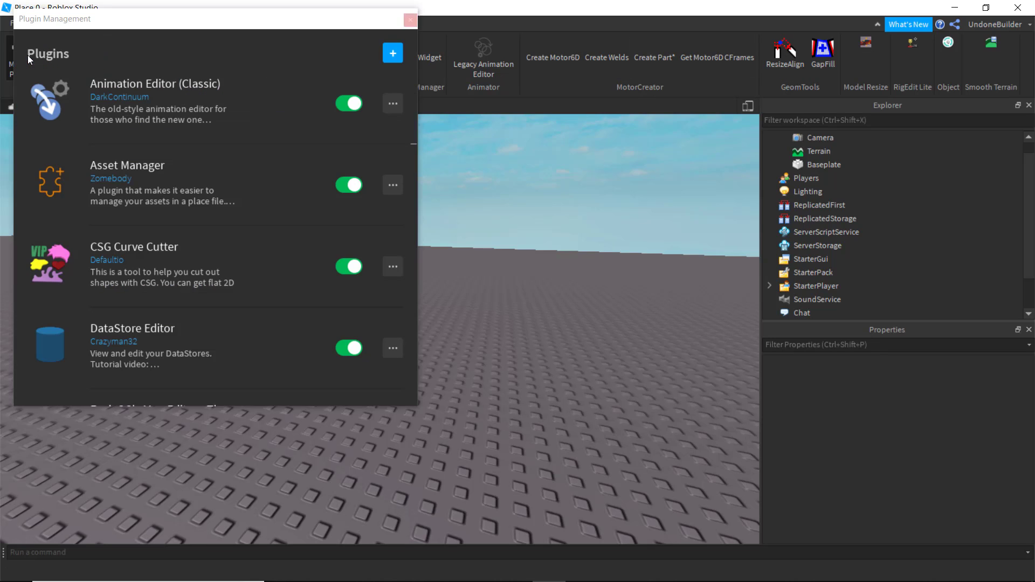
scroll(406, 157, "down", 5)
scroll(402, 164, "down", 10)
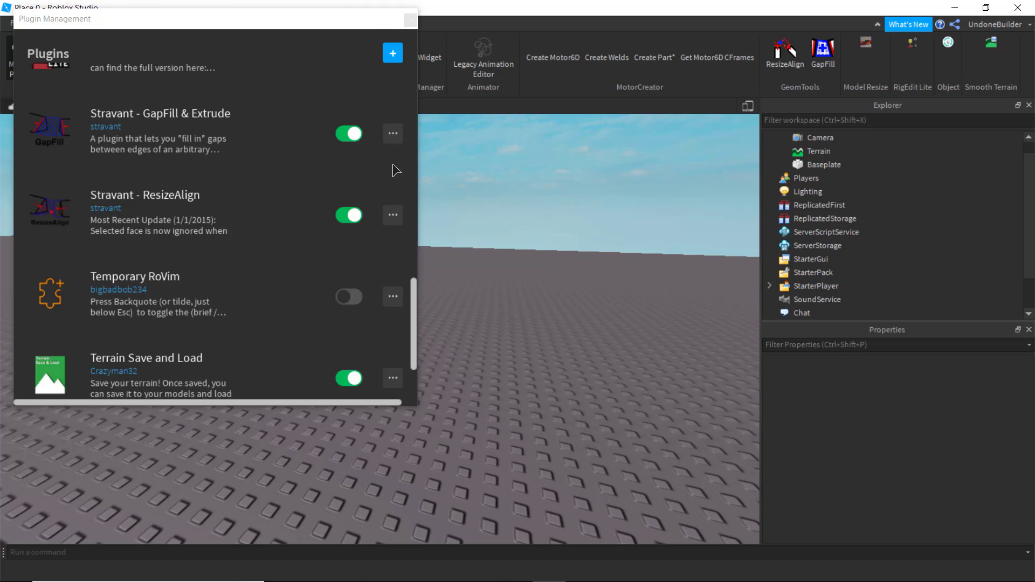
scroll(397, 230, "up", 15)
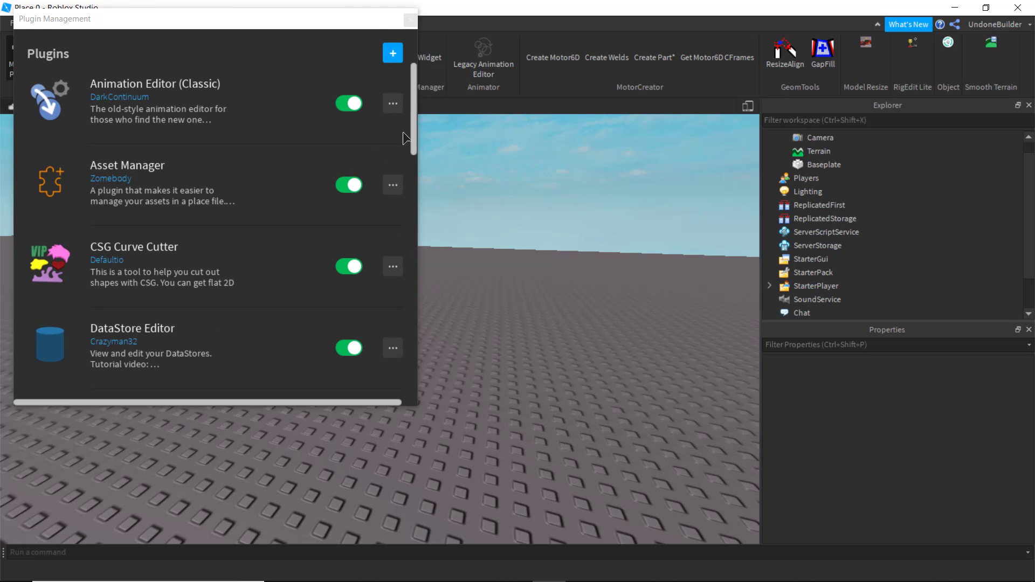
left_click(409, 20)
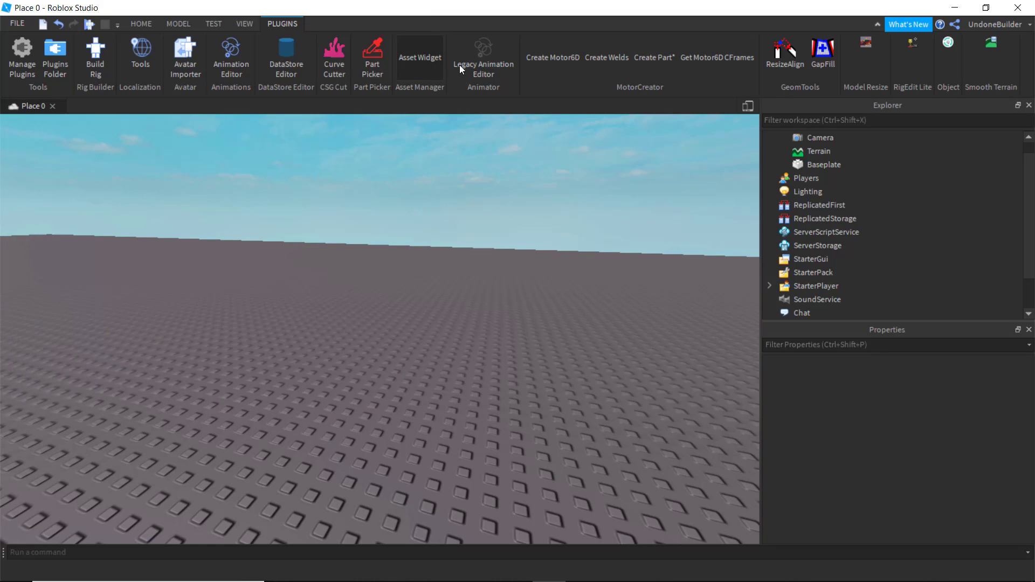
scroll(509, 152, "down", 5)
scroll(509, 155, "down", 2)
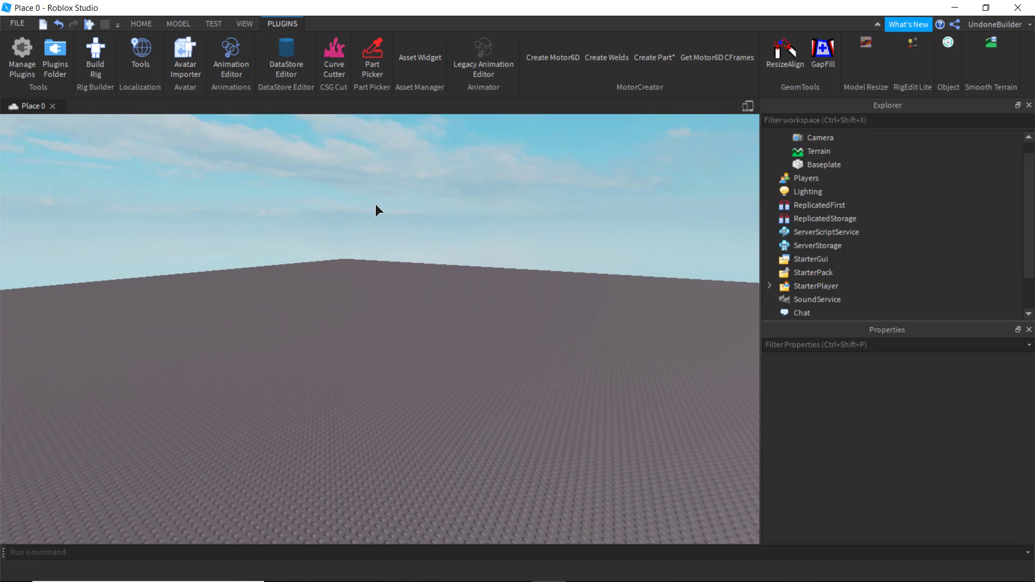
Switch to the Select tool, enable Join Surfaces, and insert a new Part onto the baseplate
left_click(144, 25)
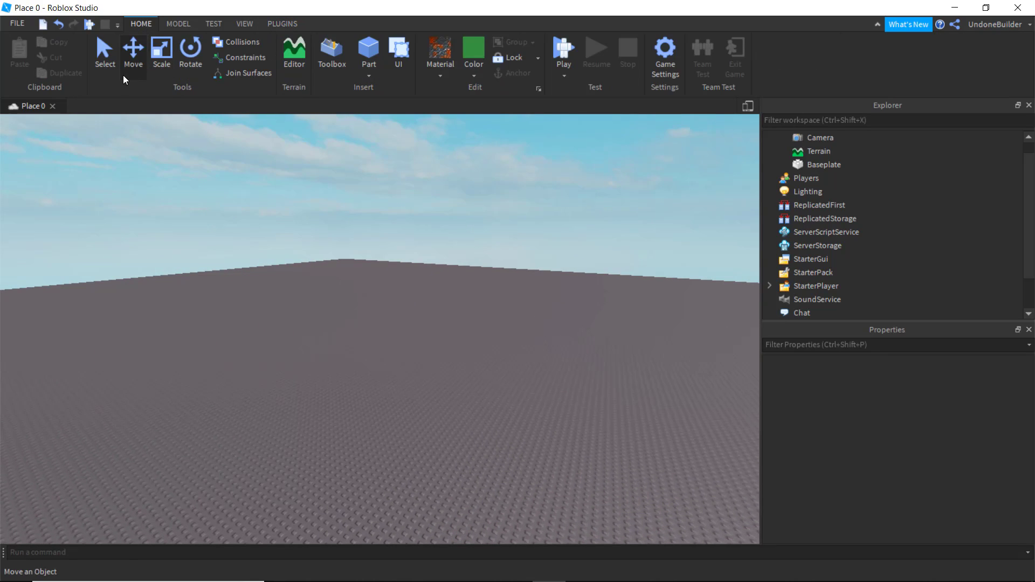
left_click(109, 69)
scroll(336, 179, "up", 5)
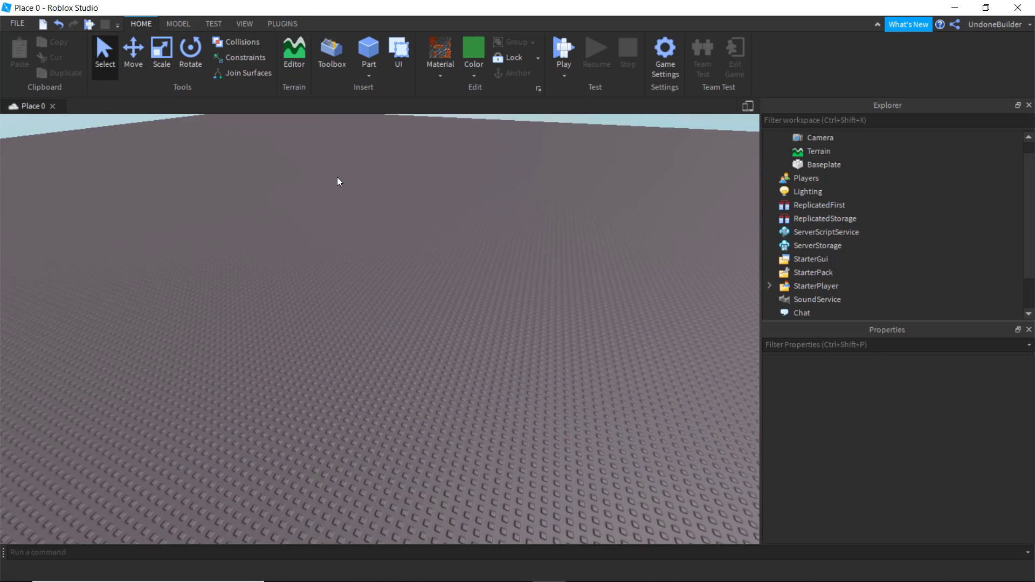
scroll(337, 177, "up", 2)
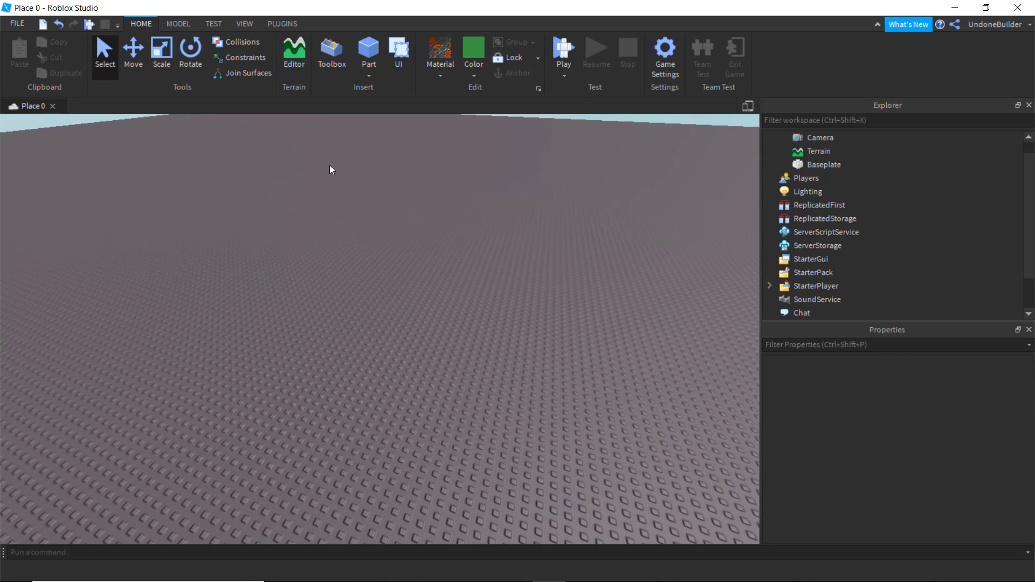
left_click(266, 75)
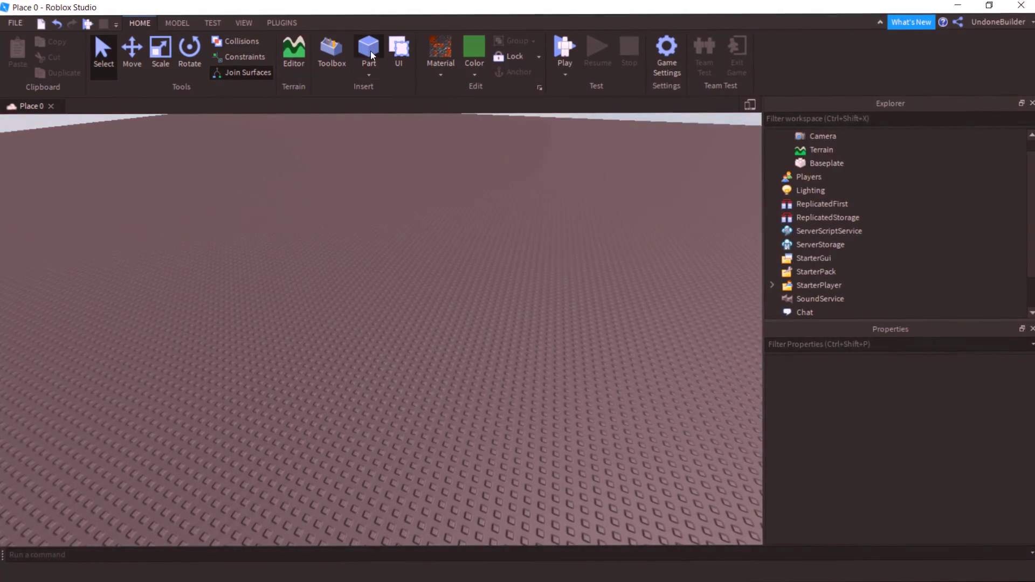
left_click(370, 54)
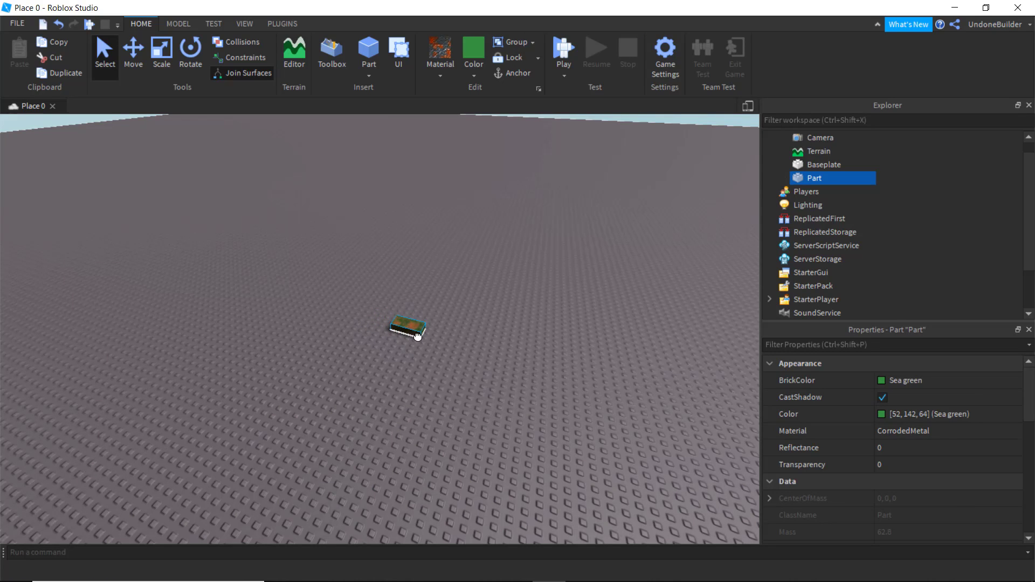
key("Delete")
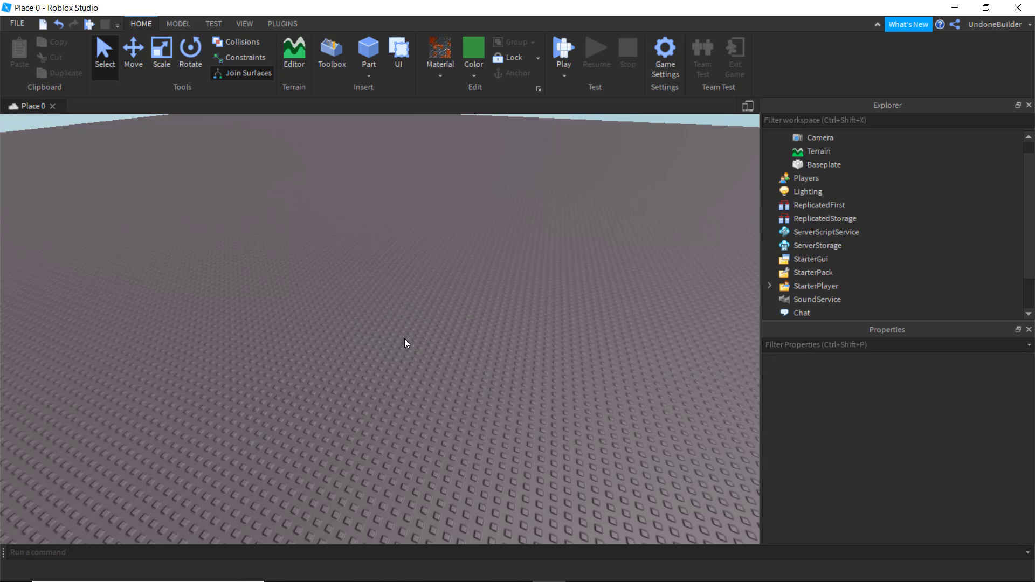
left_click(23, 23)
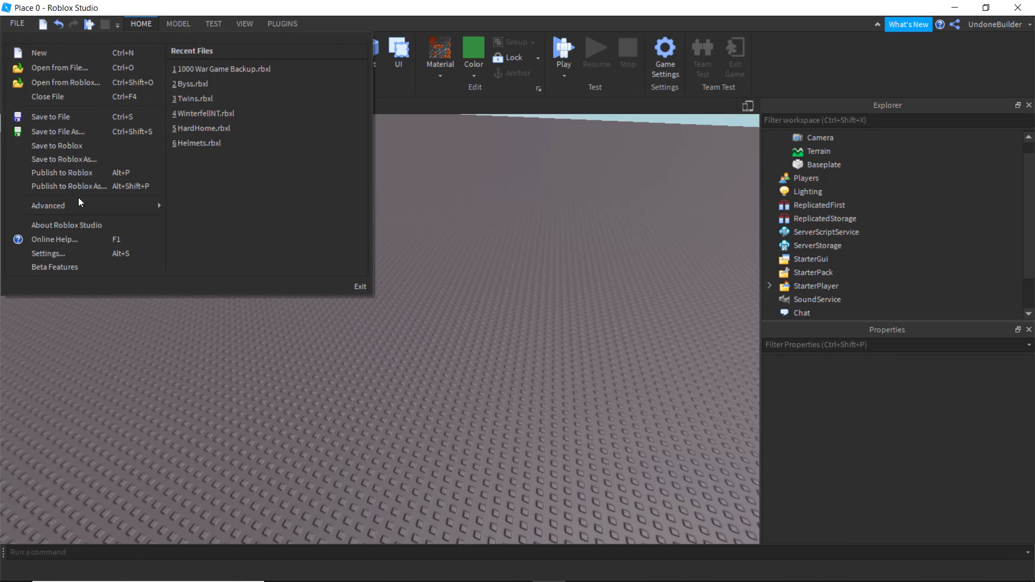
left_click(94, 267)
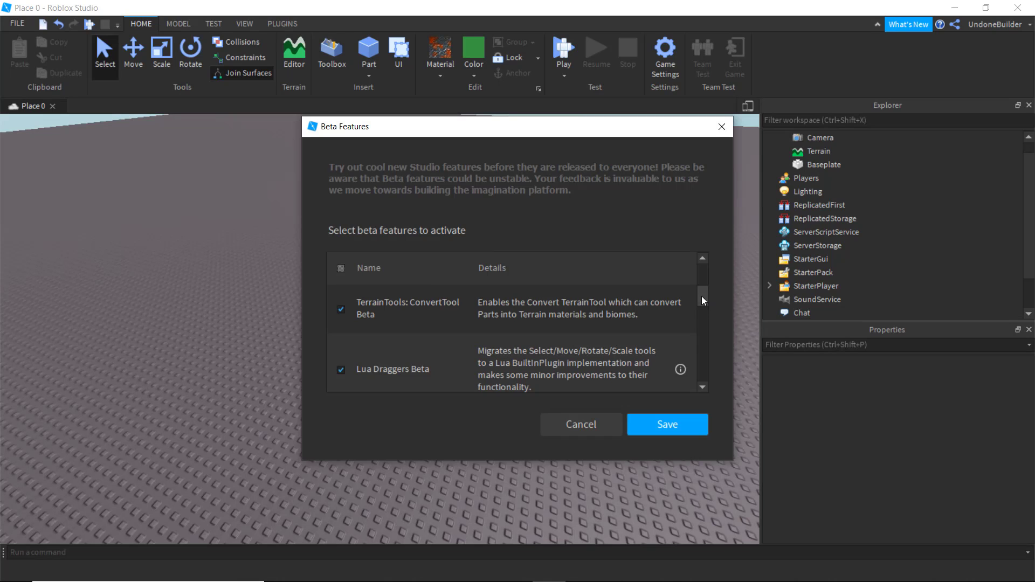
mouse_move(702, 296)
left_mouse_down()
mouse_move(707, 276)
mouse_move(703, 372)
mouse_move(710, 280)
left_mouse_up()
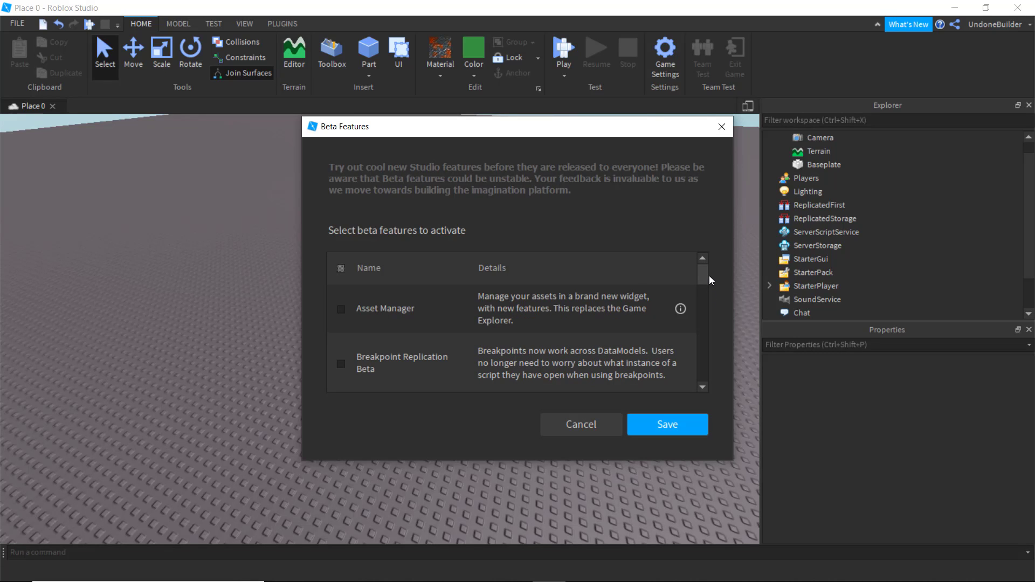
left_click(582, 421)
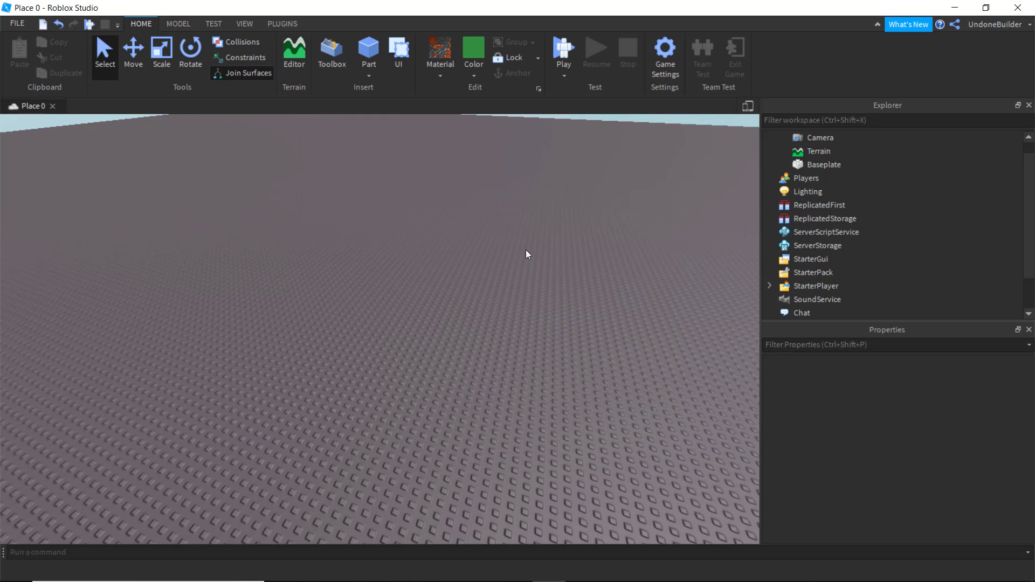